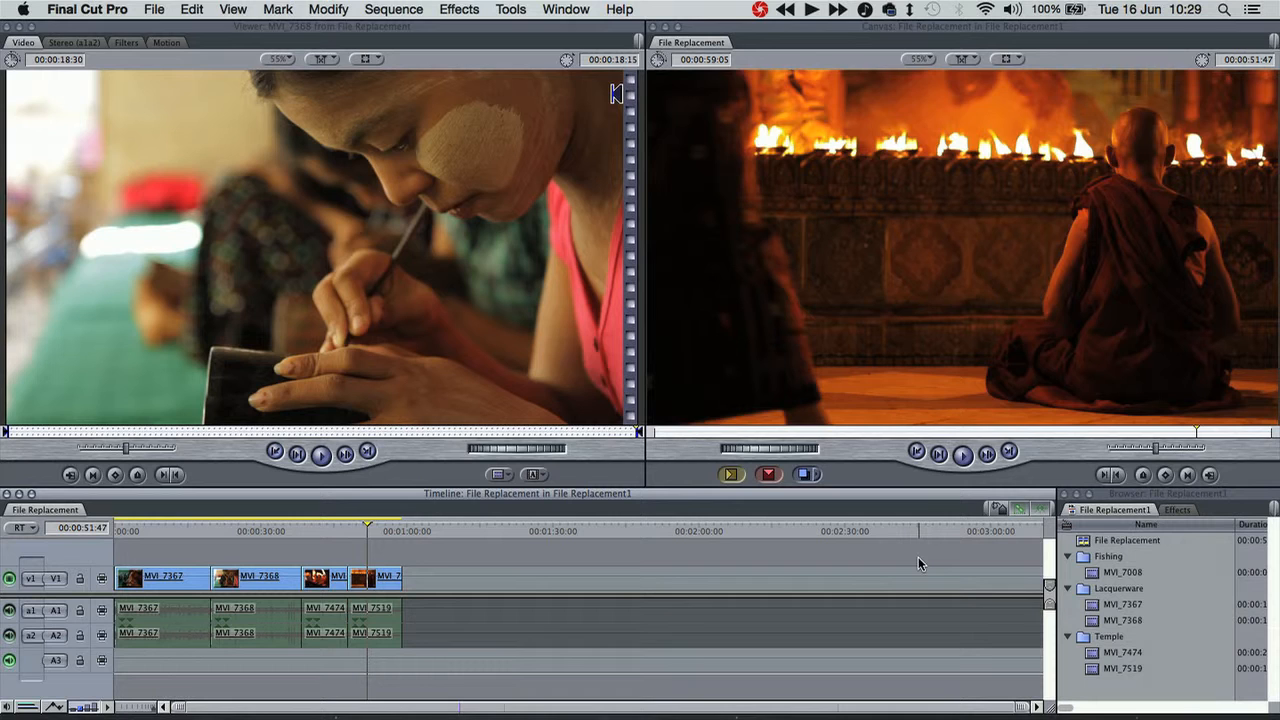
# - Move the timeline playhead to about 00:00:13:36, within the first clip
pyautogui.click(181, 525)
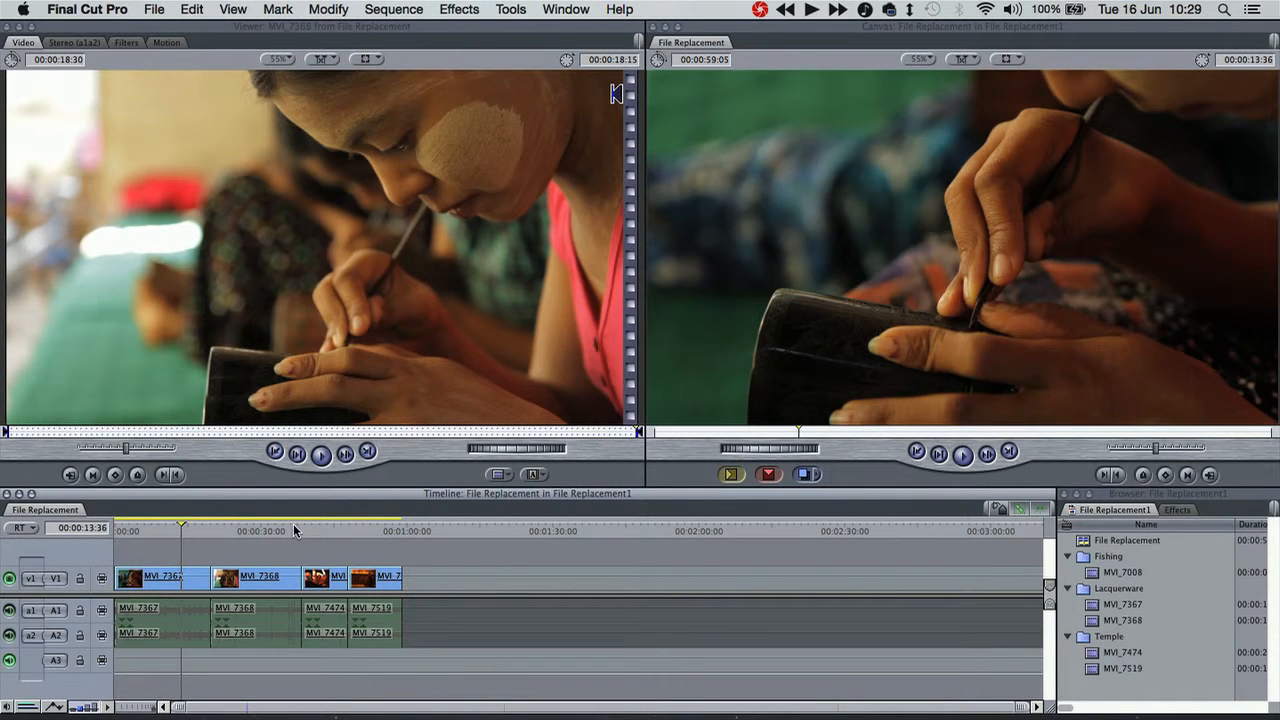
pyautogui.click(1077, 589)
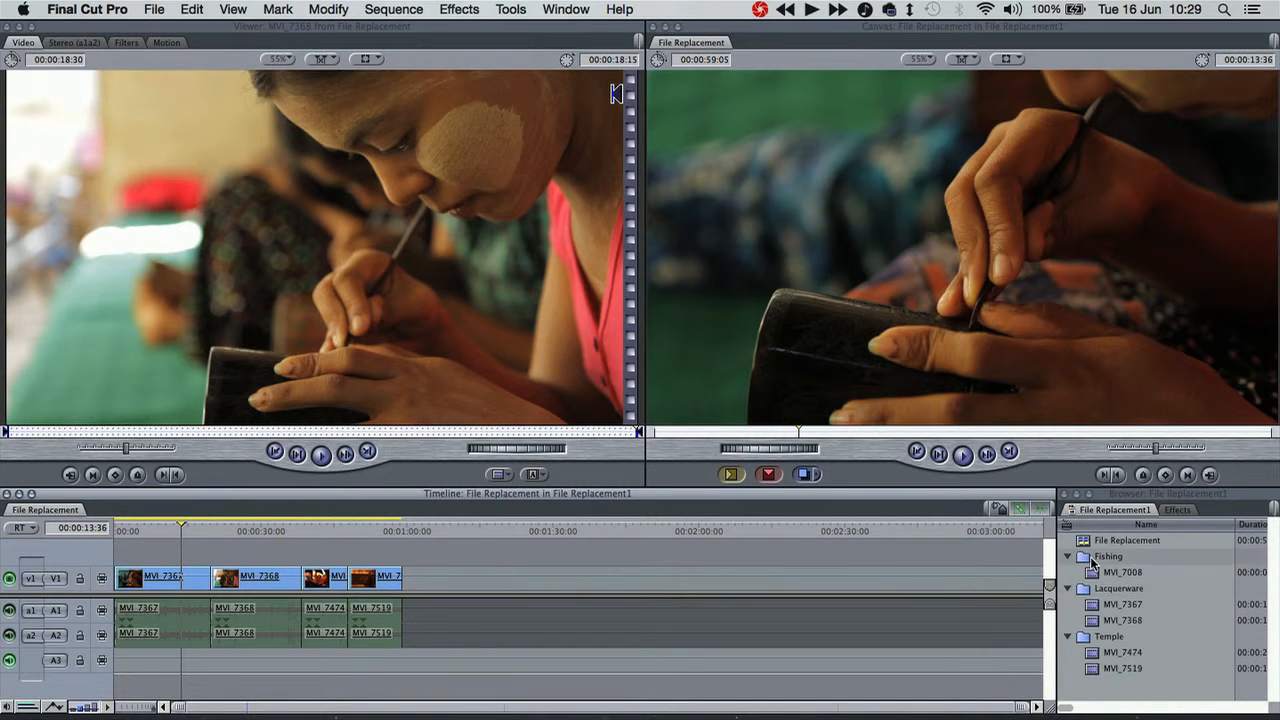
pyautogui.click(1097, 575)
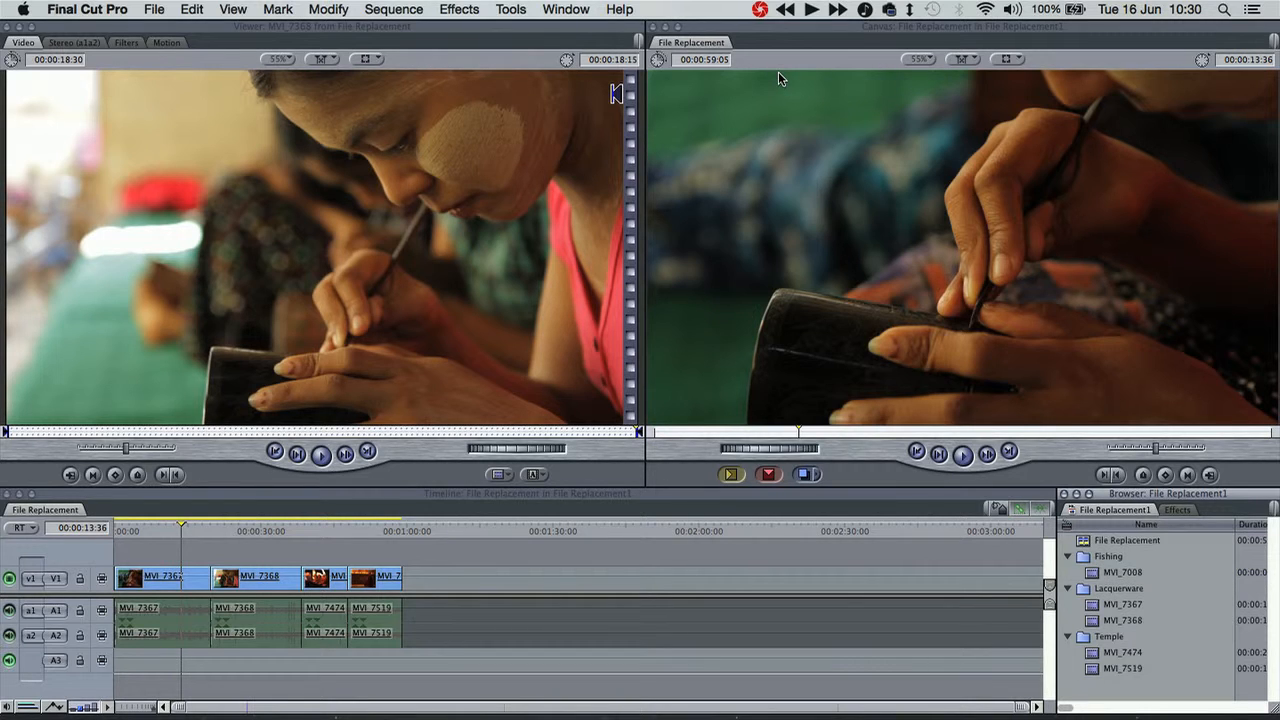
# - Select all items in the project browser and open Reconnect Media for them
pyautogui.click(1124, 671)
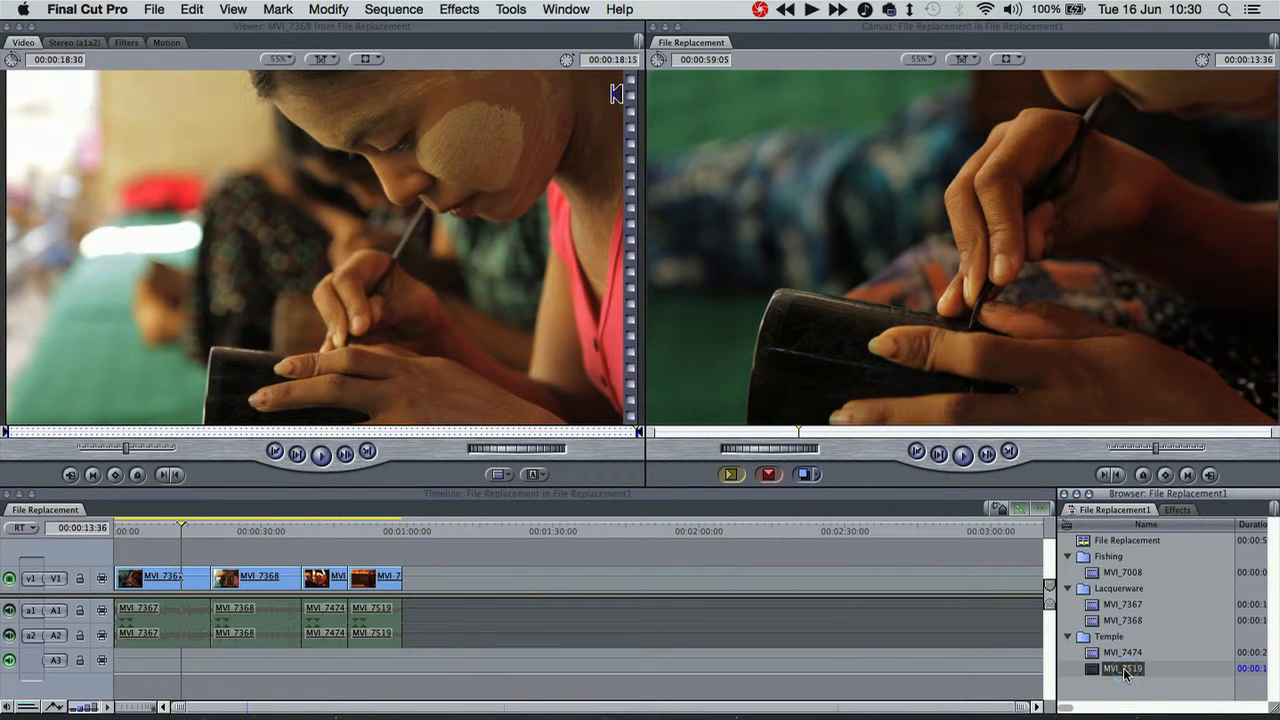
pyautogui.press('super+a')
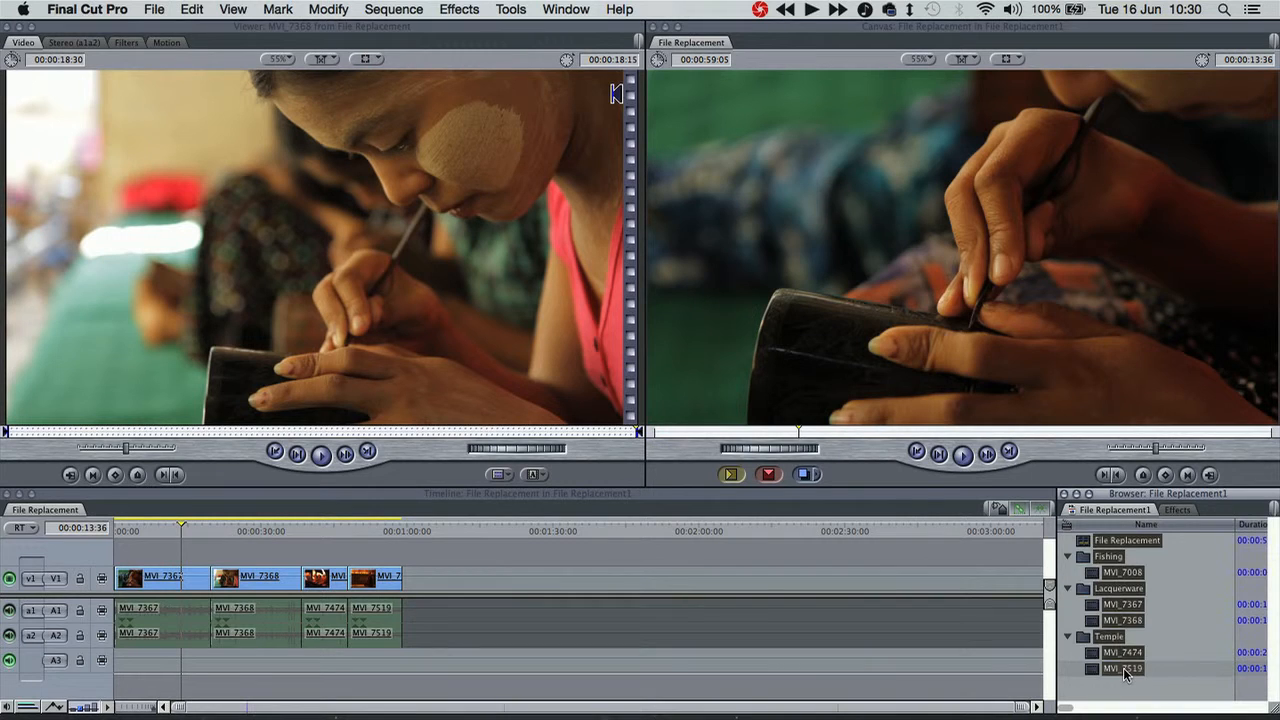
pyautogui.rightClick(1124, 671)
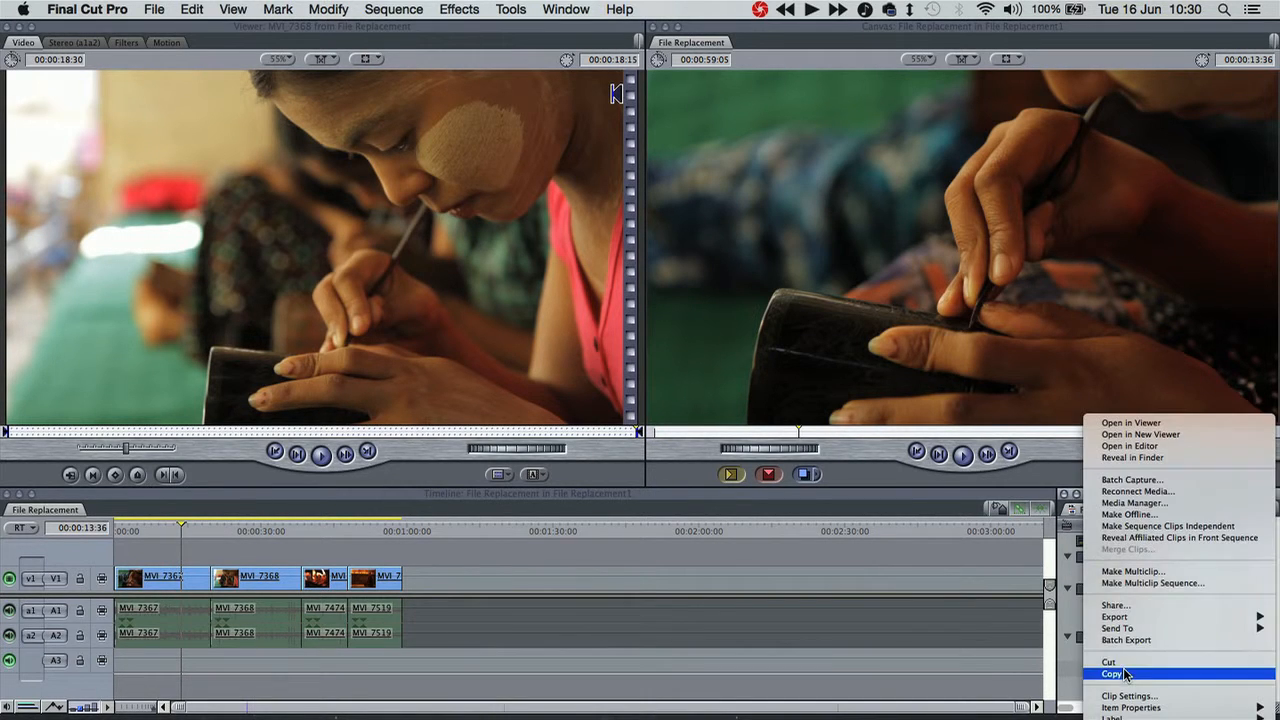
pyautogui.click(1144, 492)
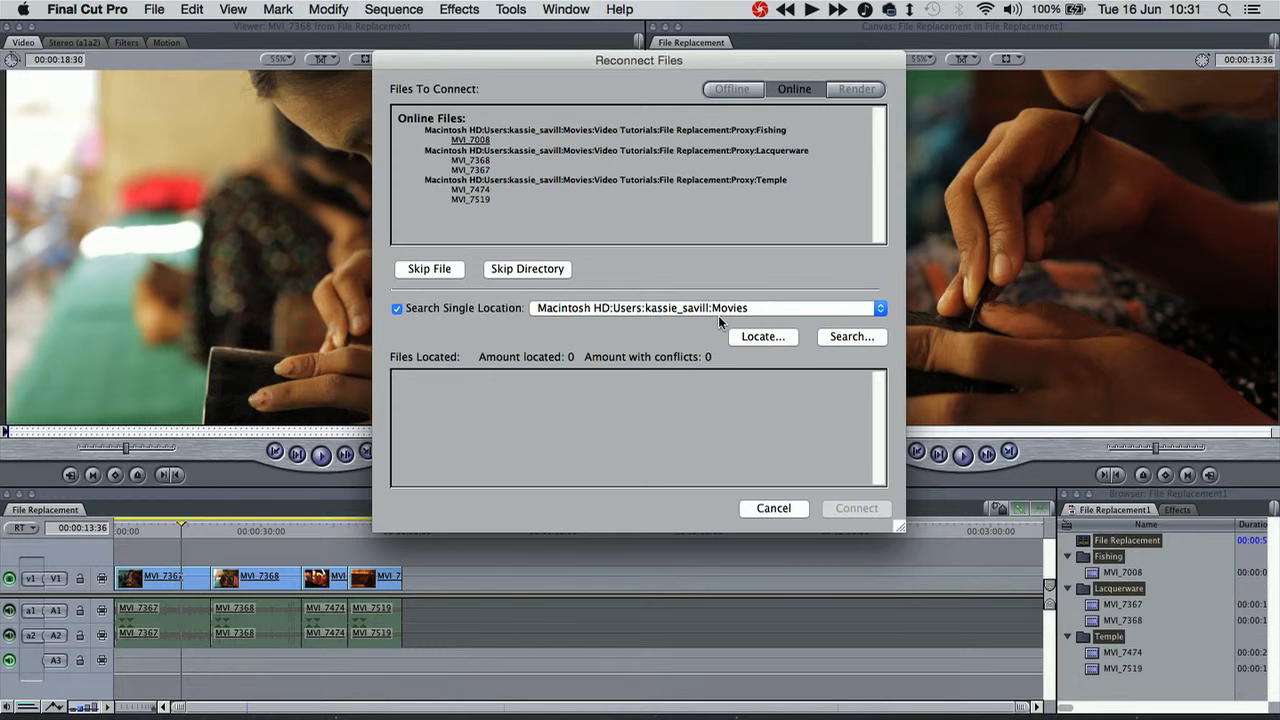
# - Reconnect all the clips to the RAW media by locating MVI_7008.MOV in the File Replacement/RAW/Fishing folder
pyautogui.click(764, 338)
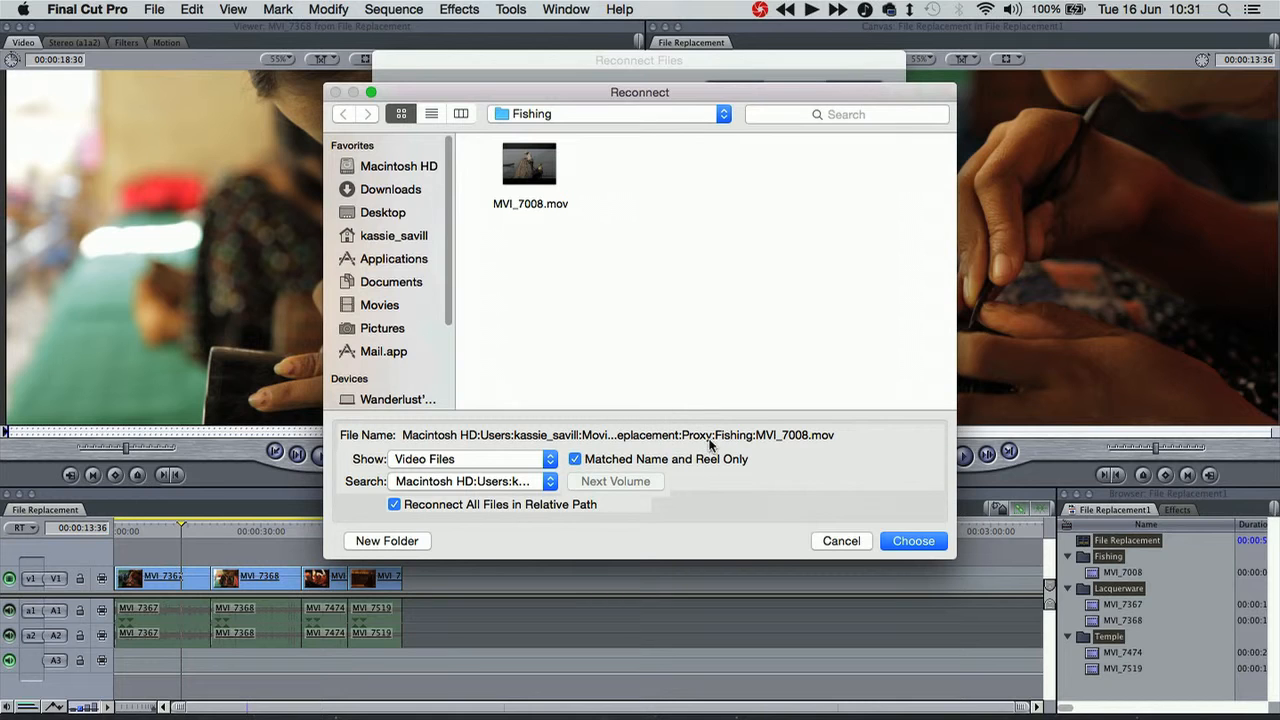
pyautogui.click(645, 116)
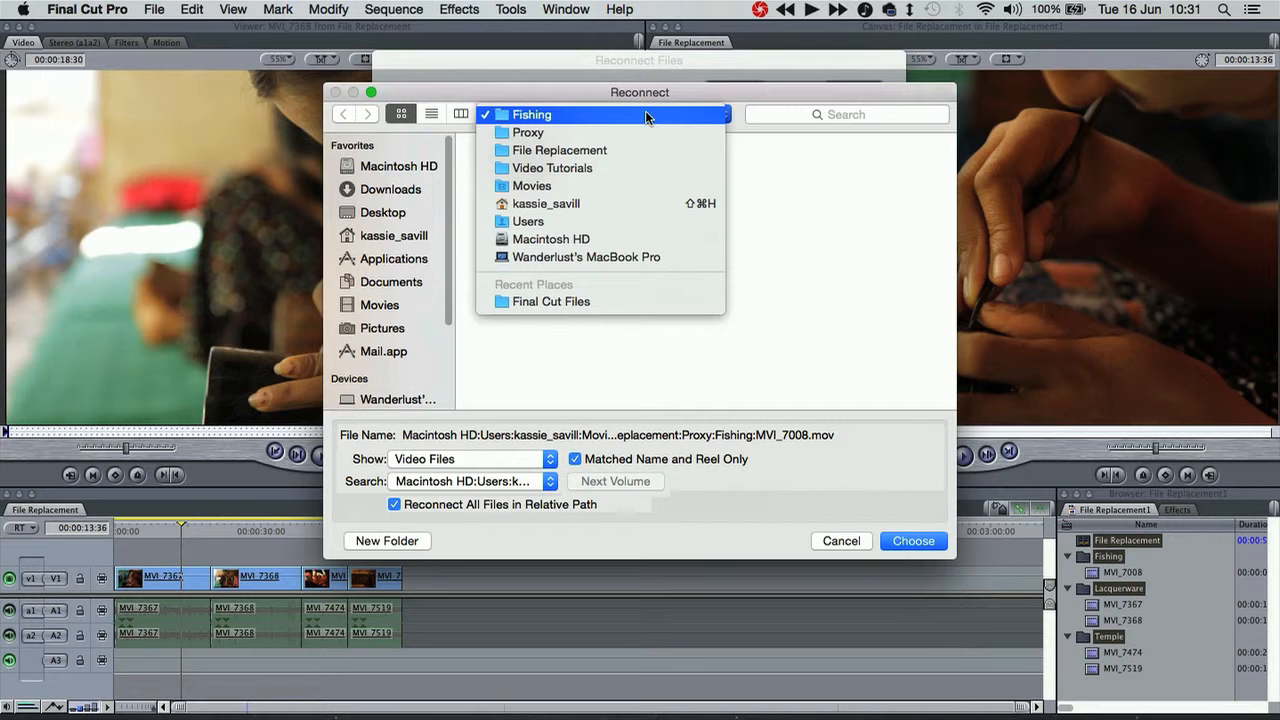
pyautogui.click(635, 149)
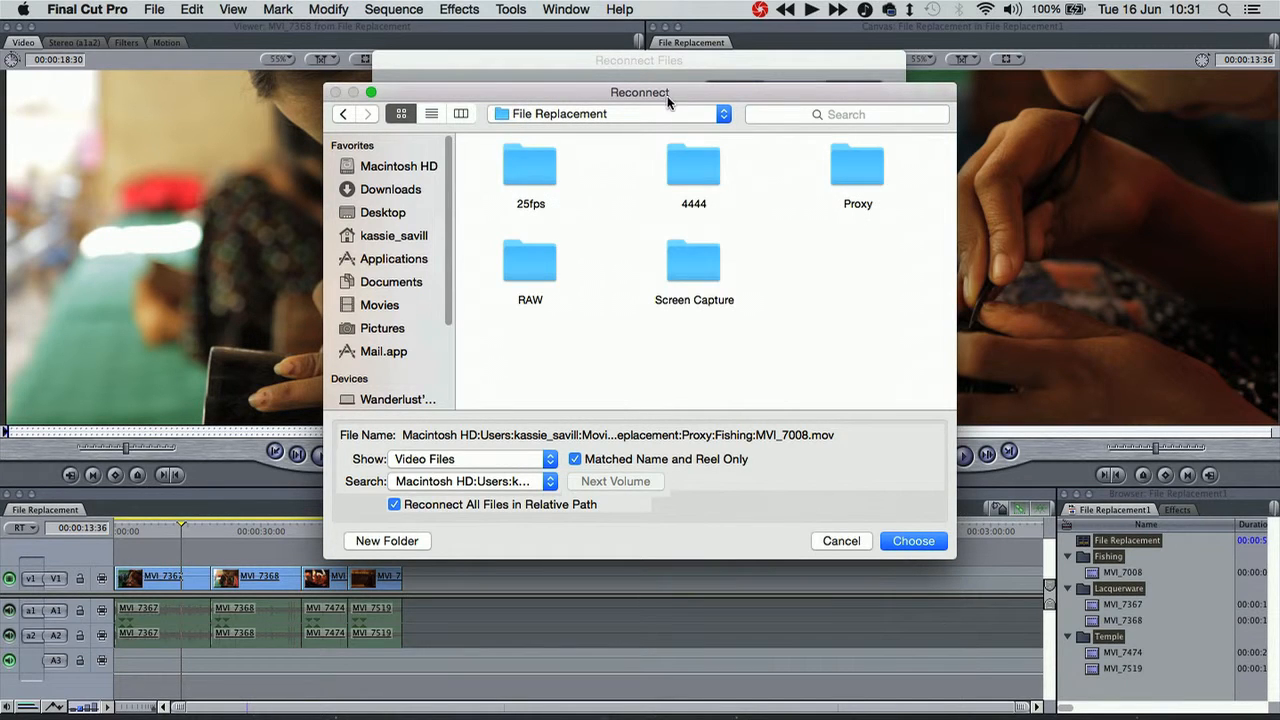
pyautogui.doubleClick(522, 258)
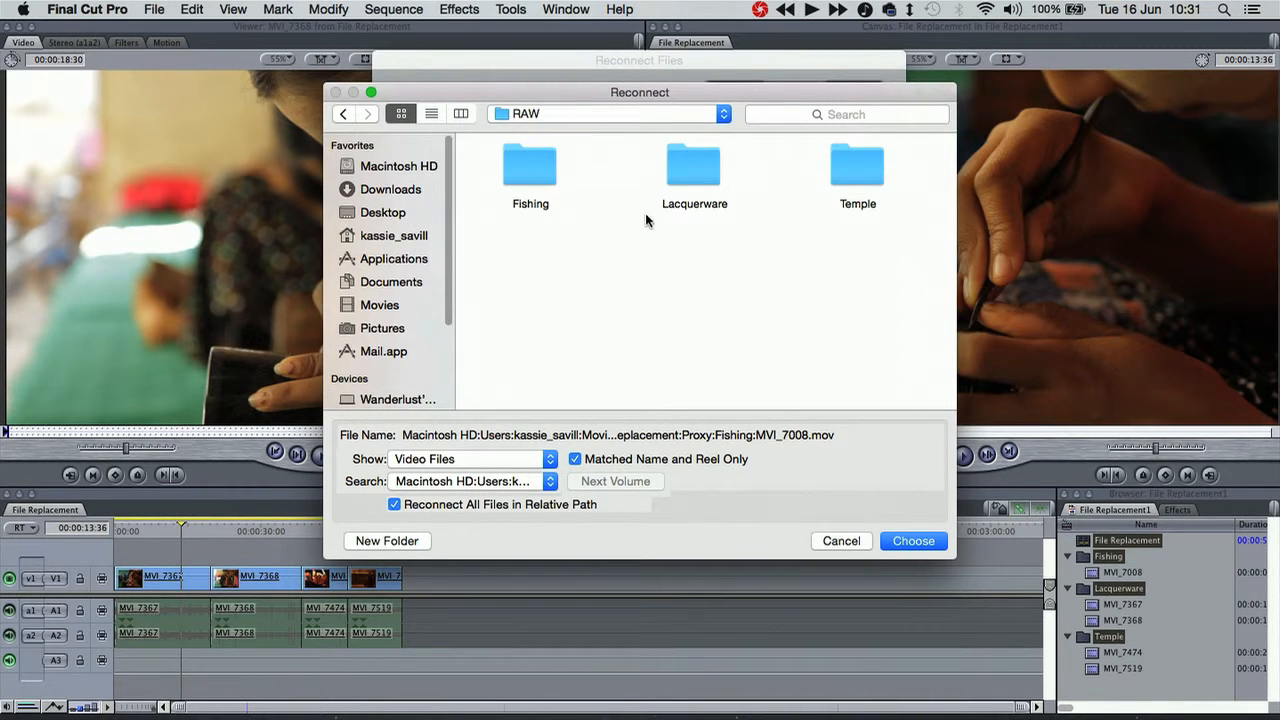
pyautogui.doubleClick(546, 168)
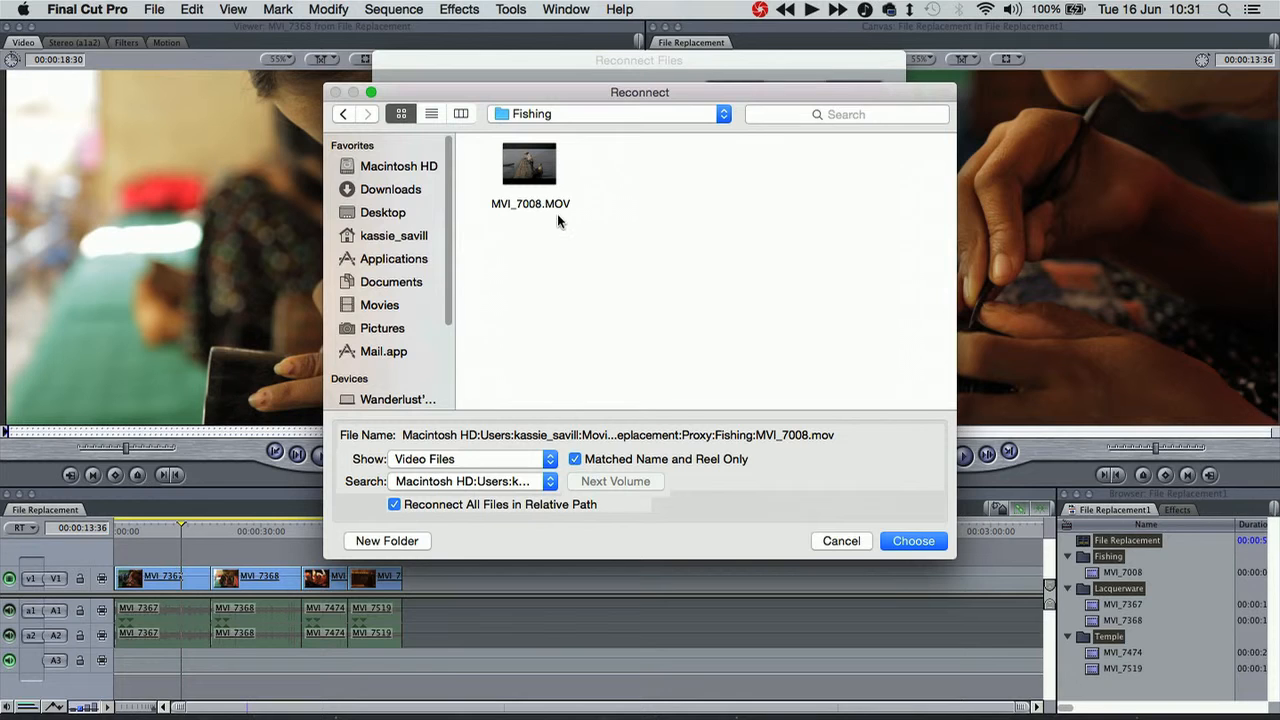
pyautogui.click(540, 200)
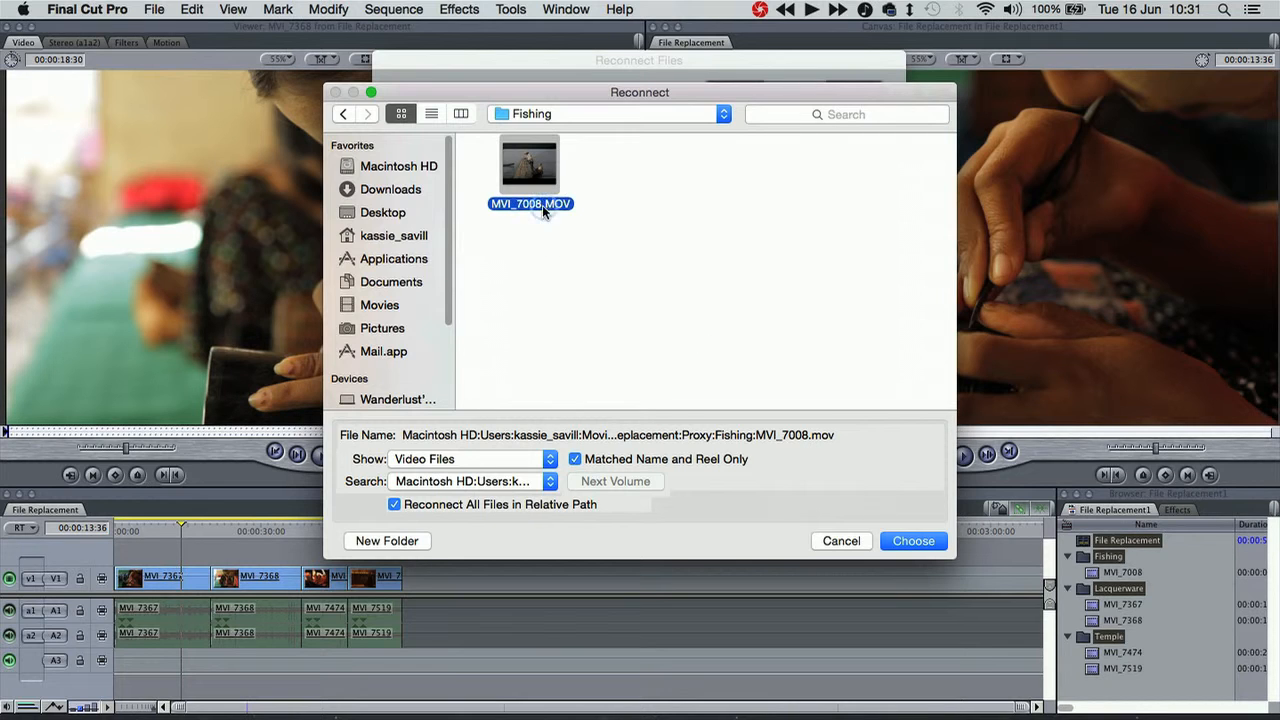
pyautogui.click(922, 542)
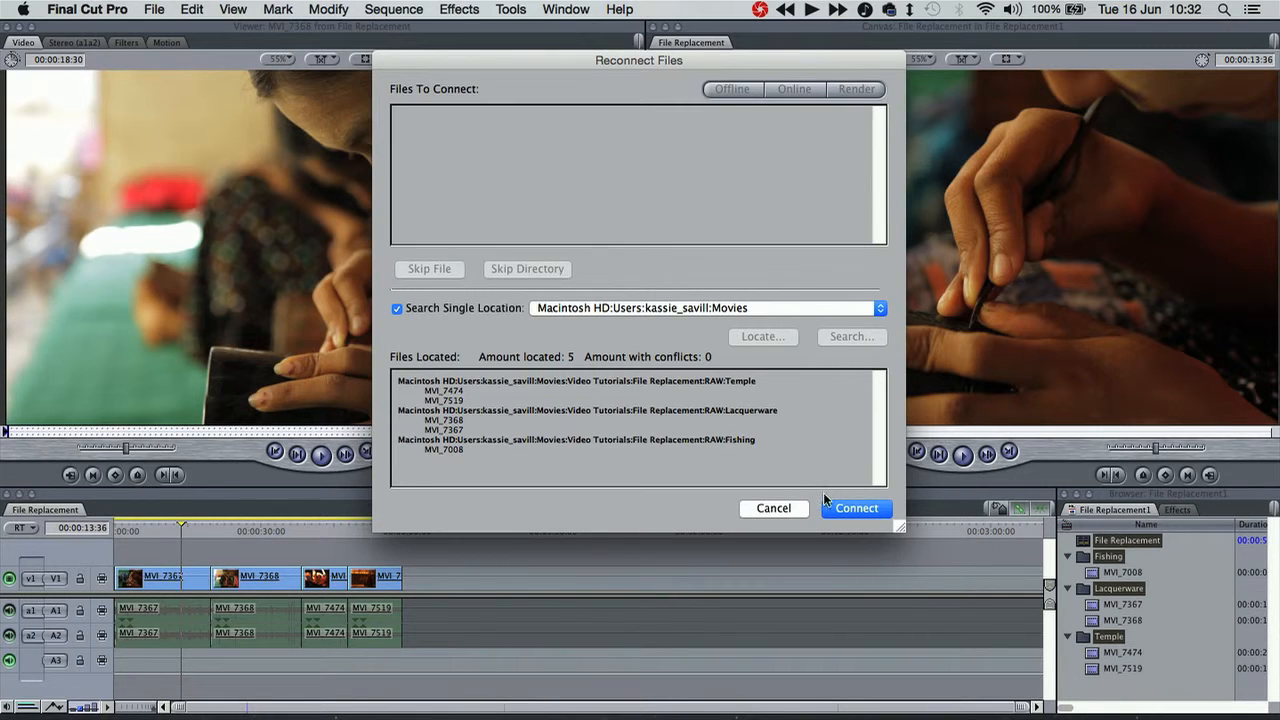
pyautogui.click(855, 509)
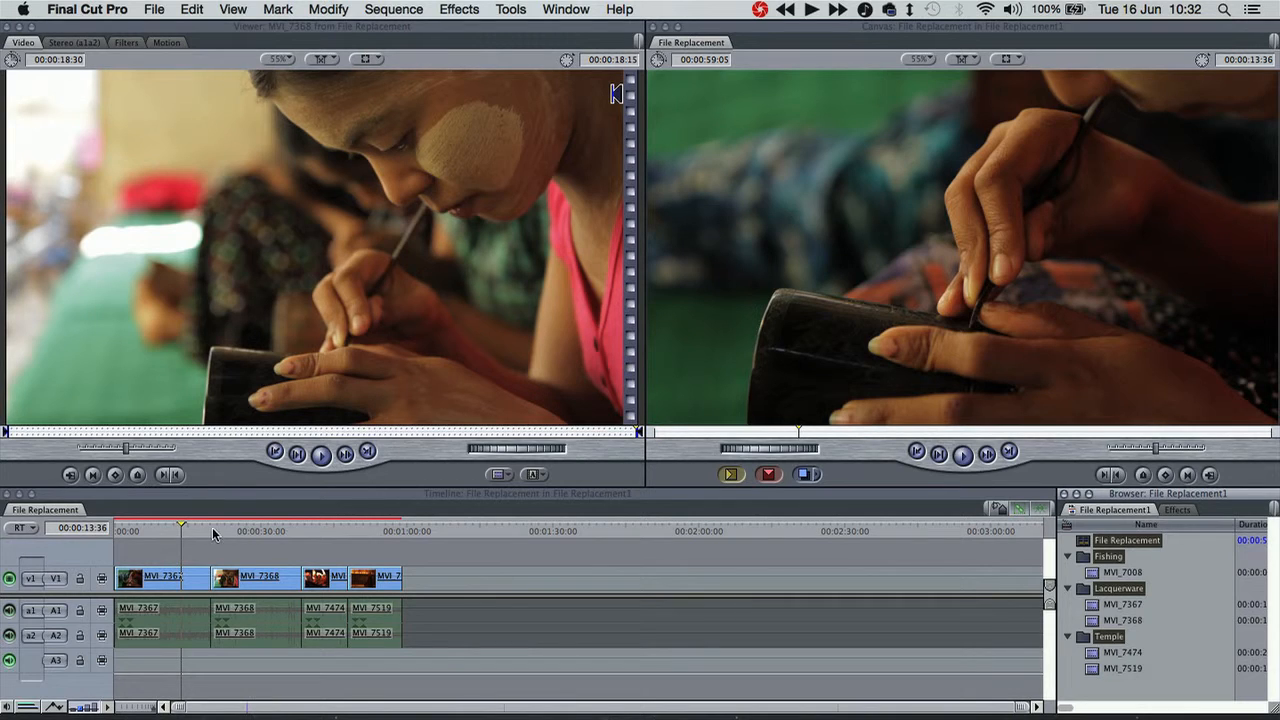
# - Widen the browser and check the frame size, video rate and compressor columns of the reconnected clips
pyautogui.moveTo(1055, 565); pyautogui.dragTo(437, 582)
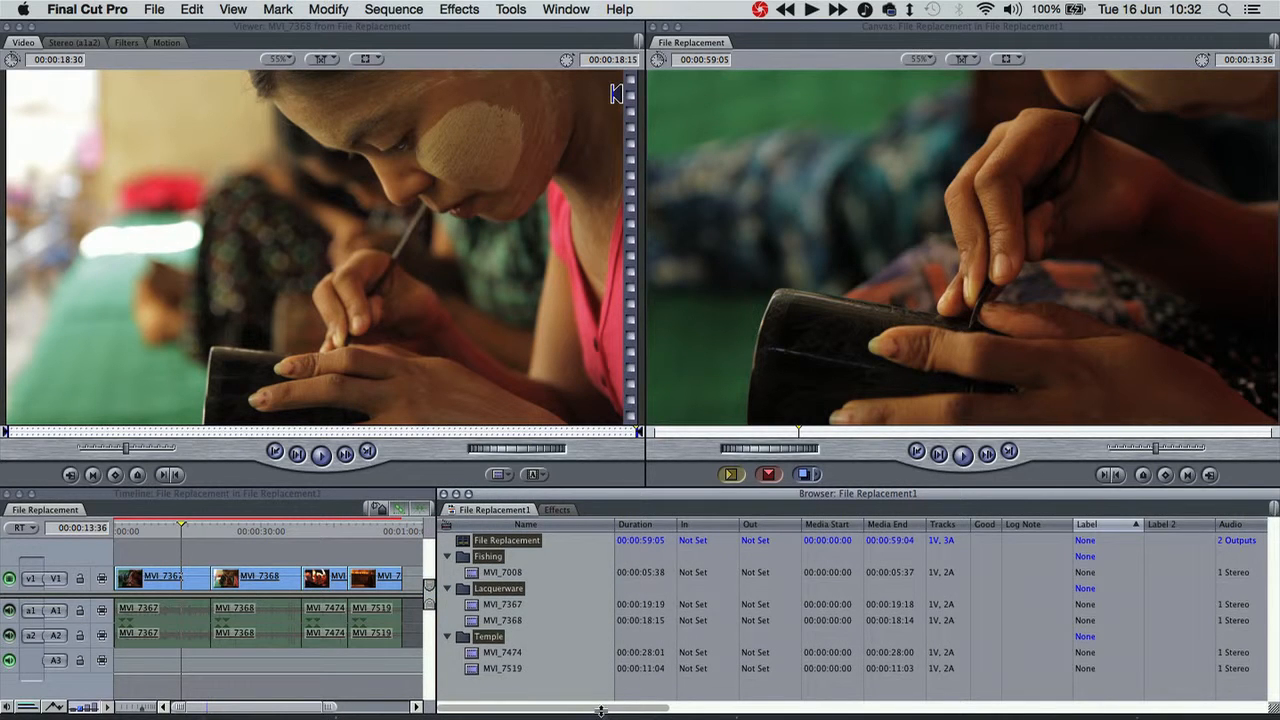
pyautogui.moveTo(601, 711); pyautogui.dragTo(731, 714)
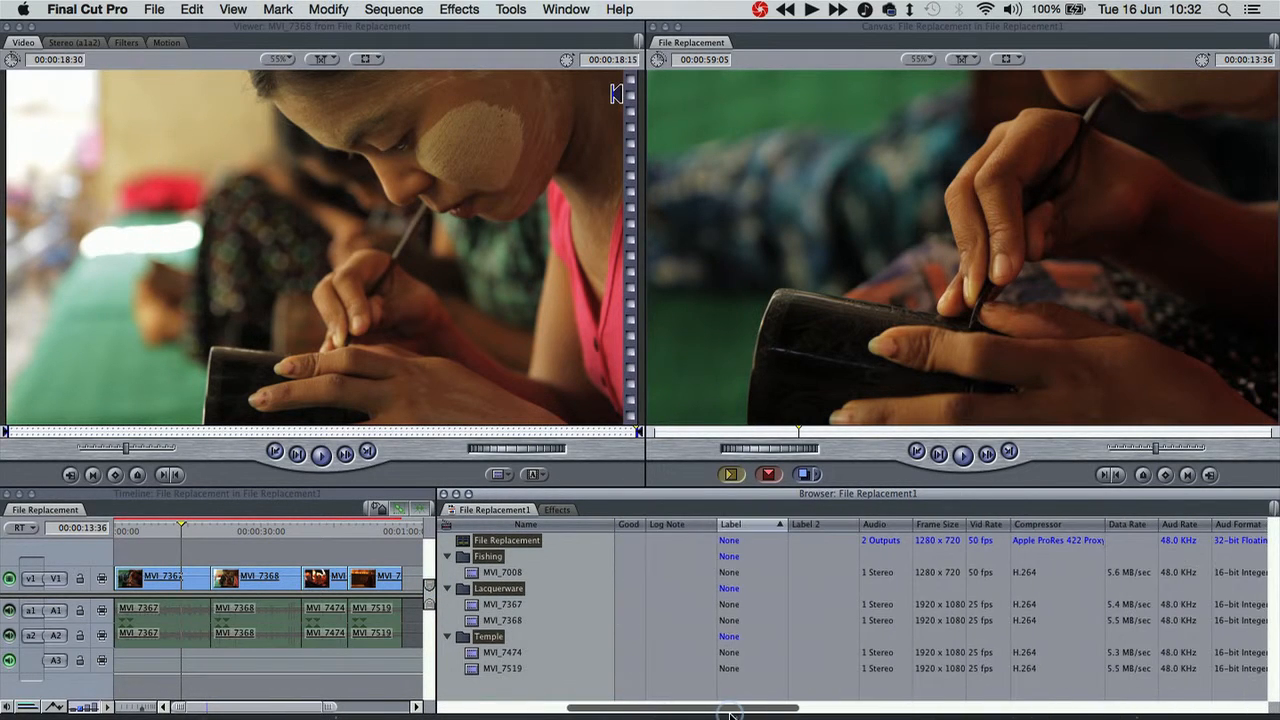
pyautogui.click(539, 570)
pyautogui.click(512, 604)
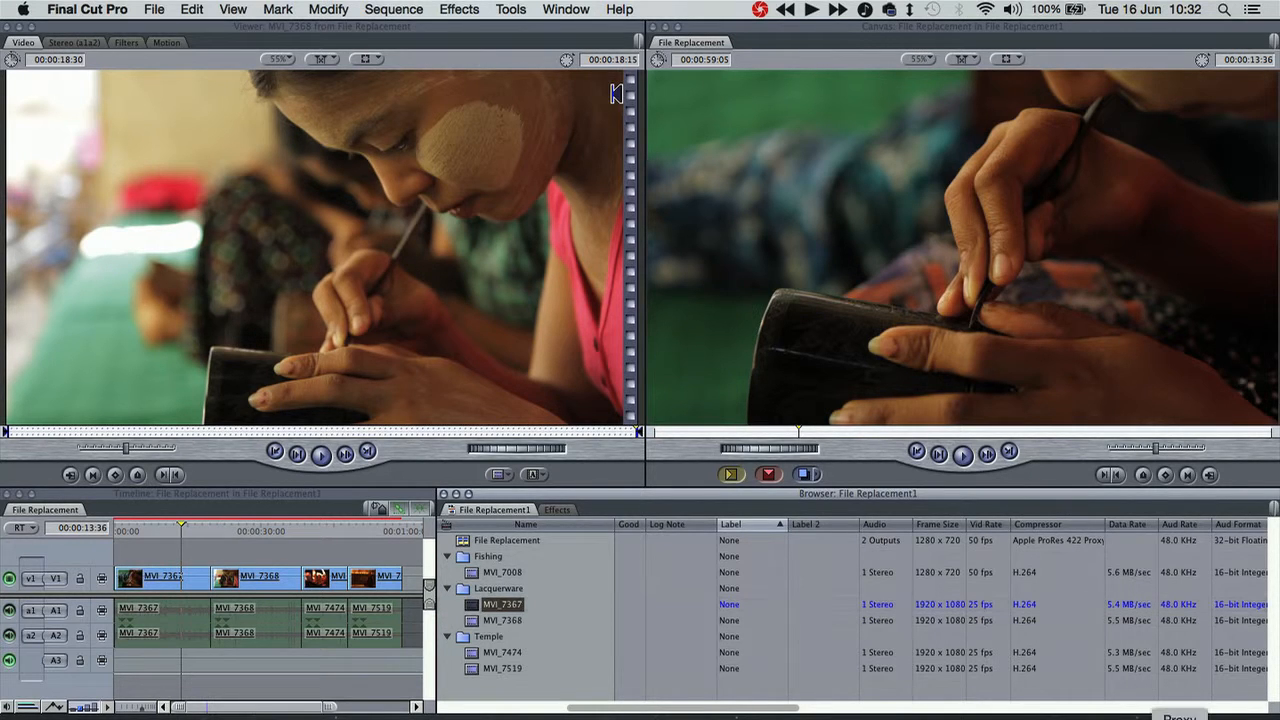
# - Switch to Finder, rename the Proxy folder in File Replacement to _Proxy and move it to the Trash
pyautogui.click(1180, 718)
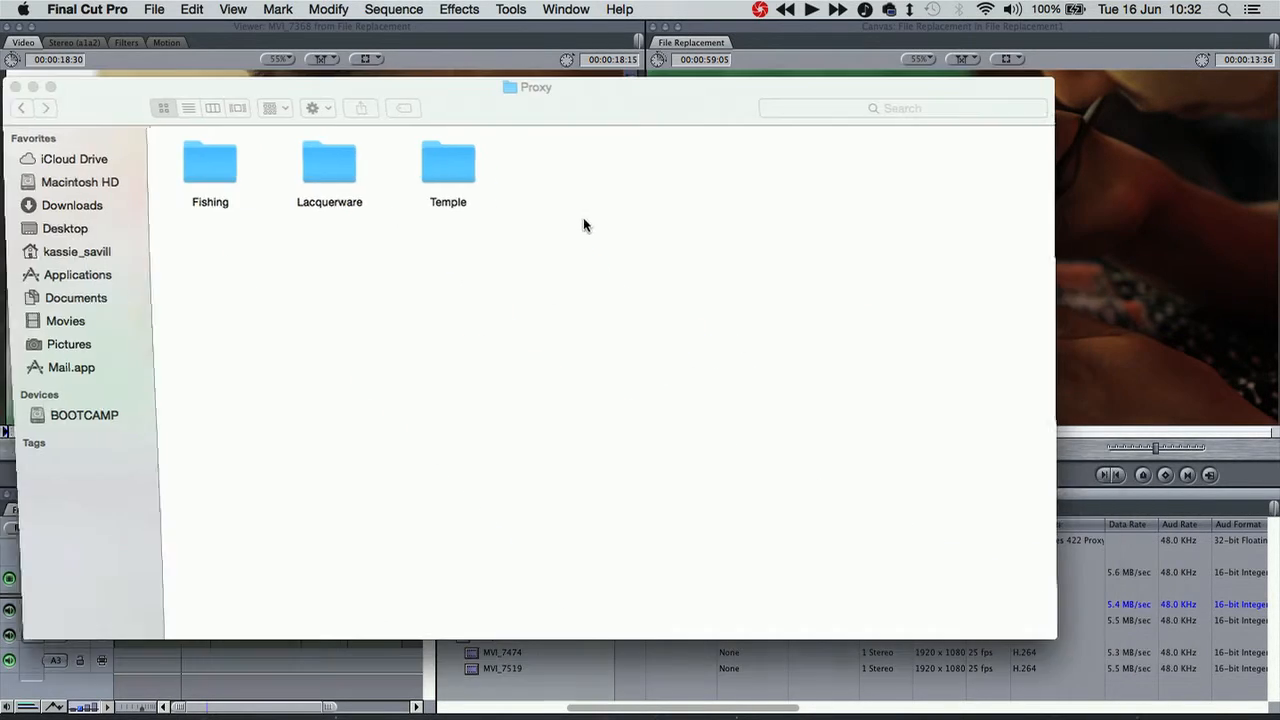
pyautogui.click(20, 107)
pyautogui.click(432, 166)
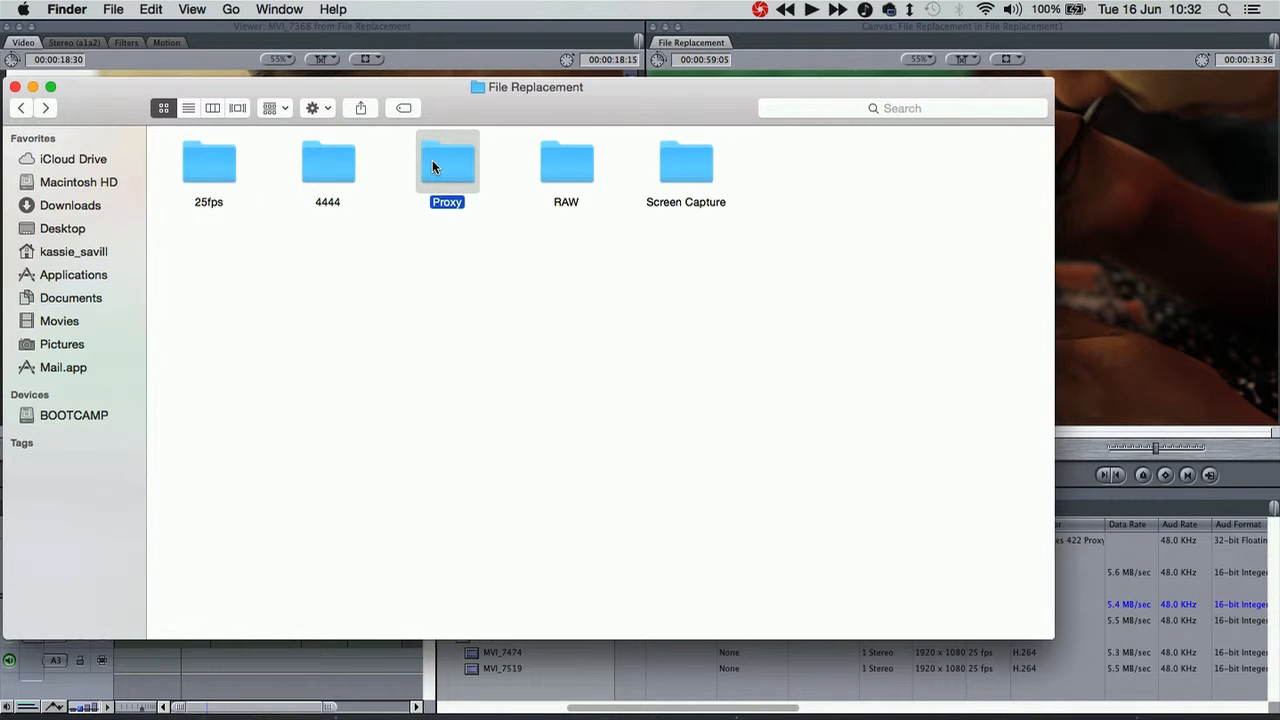
pyautogui.press('Return')
pyautogui.press('Left')
pyautogui.write('_')
pyautogui.press('Return')
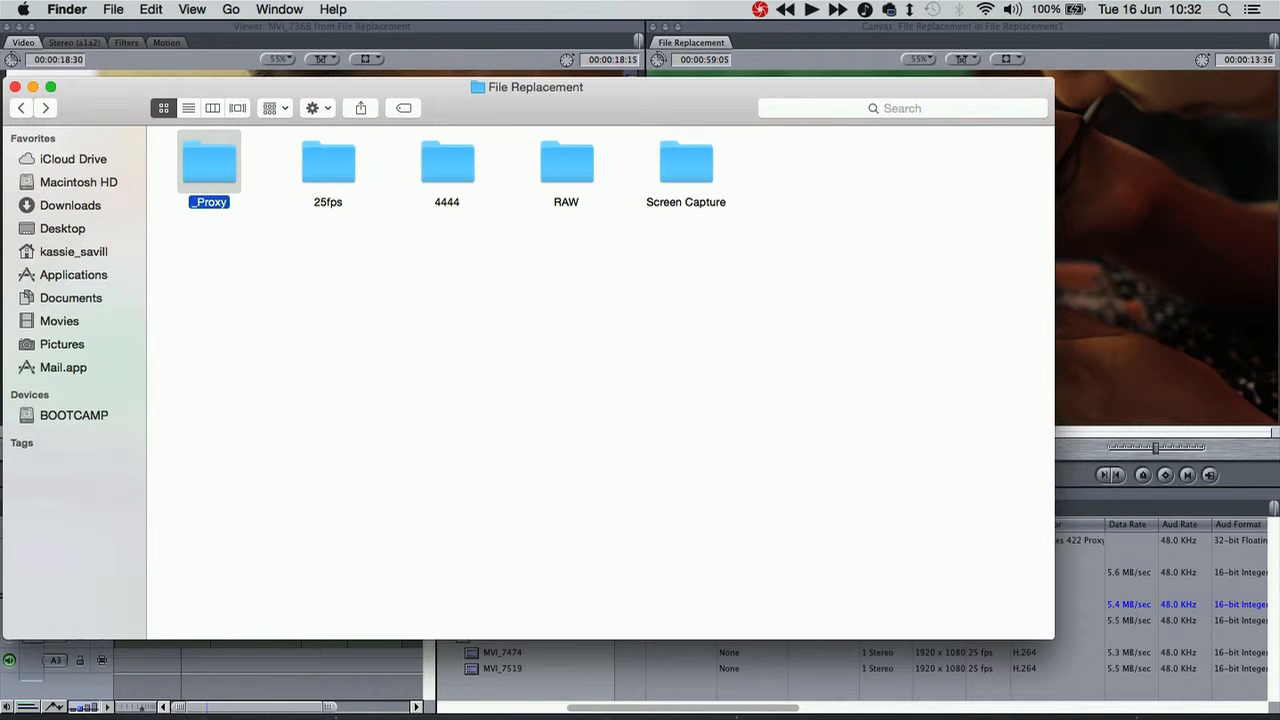
pyautogui.press('super+BackSpace')
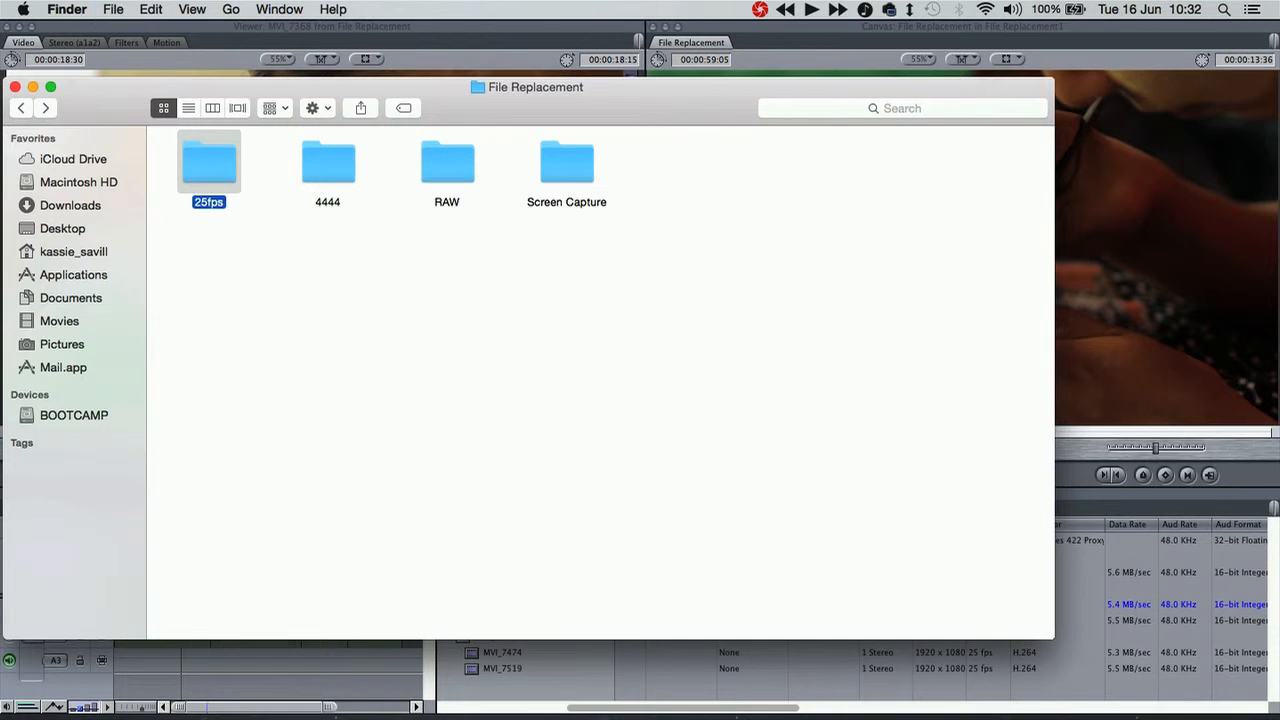
pyautogui.click(15, 88)
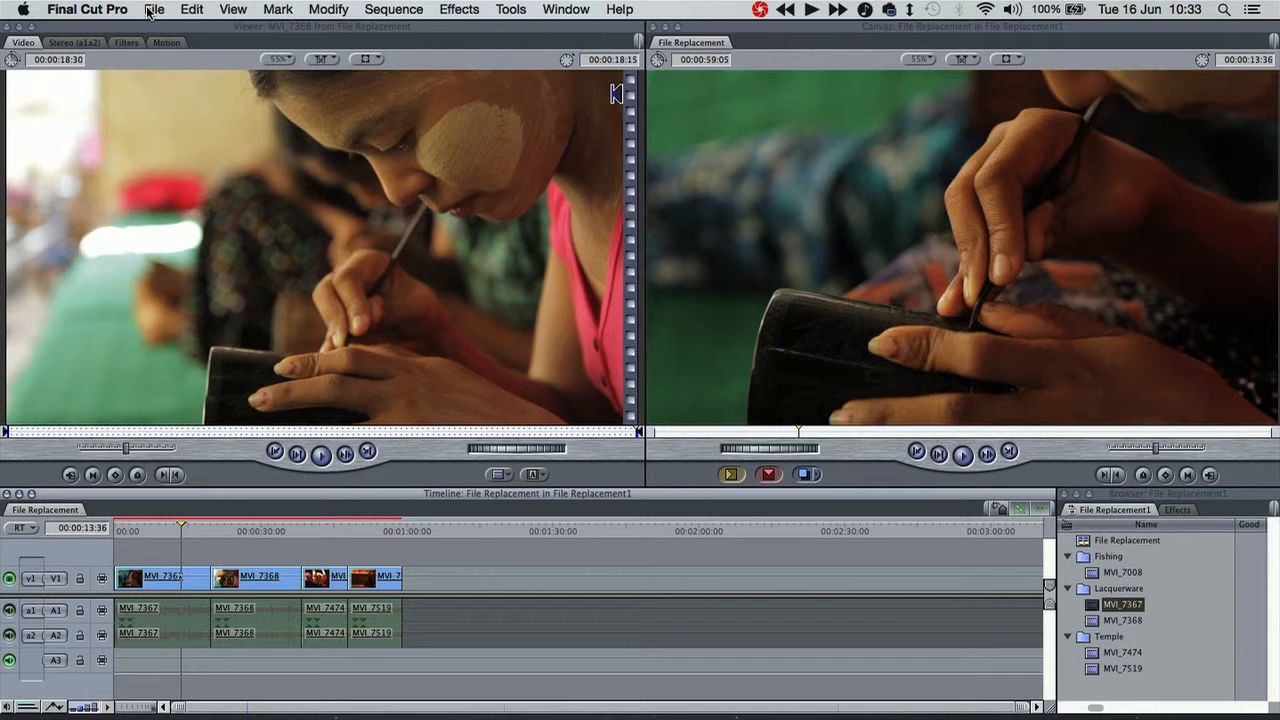
# - Save the project under the new name File Replacement2.fcp in the Video Tutorials folder
pyautogui.click(152, 10)
pyautogui.click(230, 195)
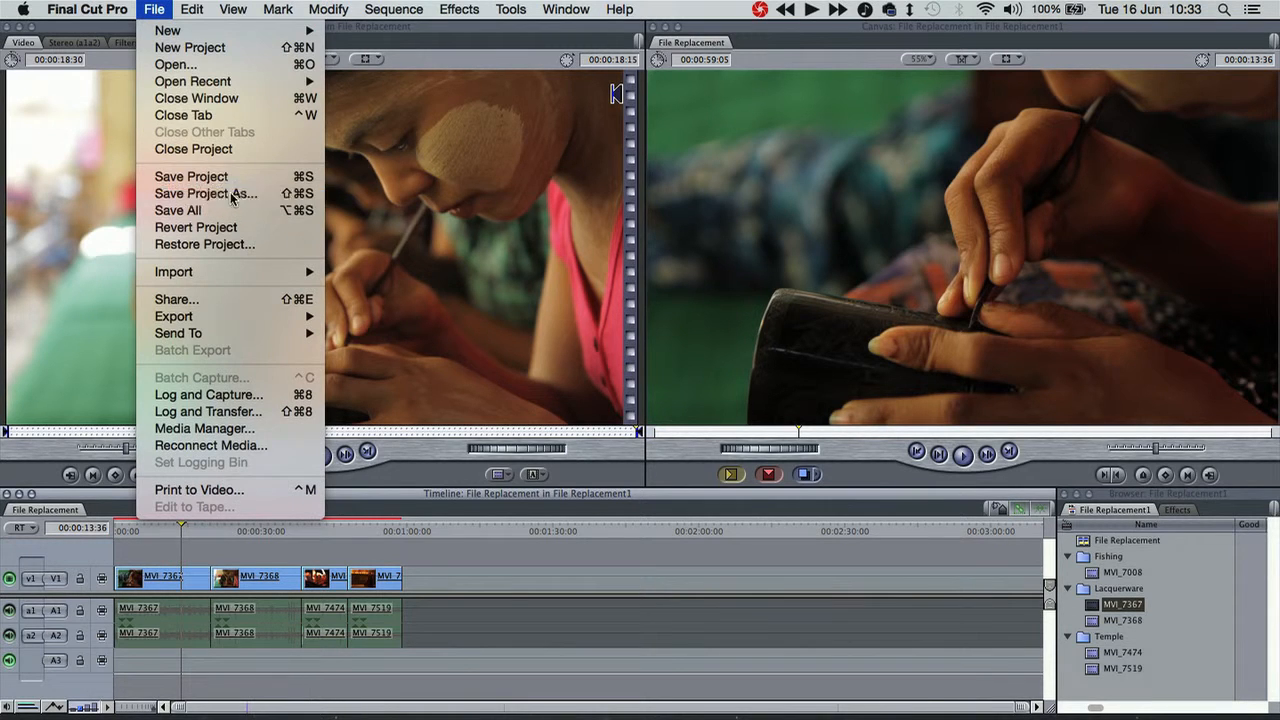
pyautogui.click(662, 142)
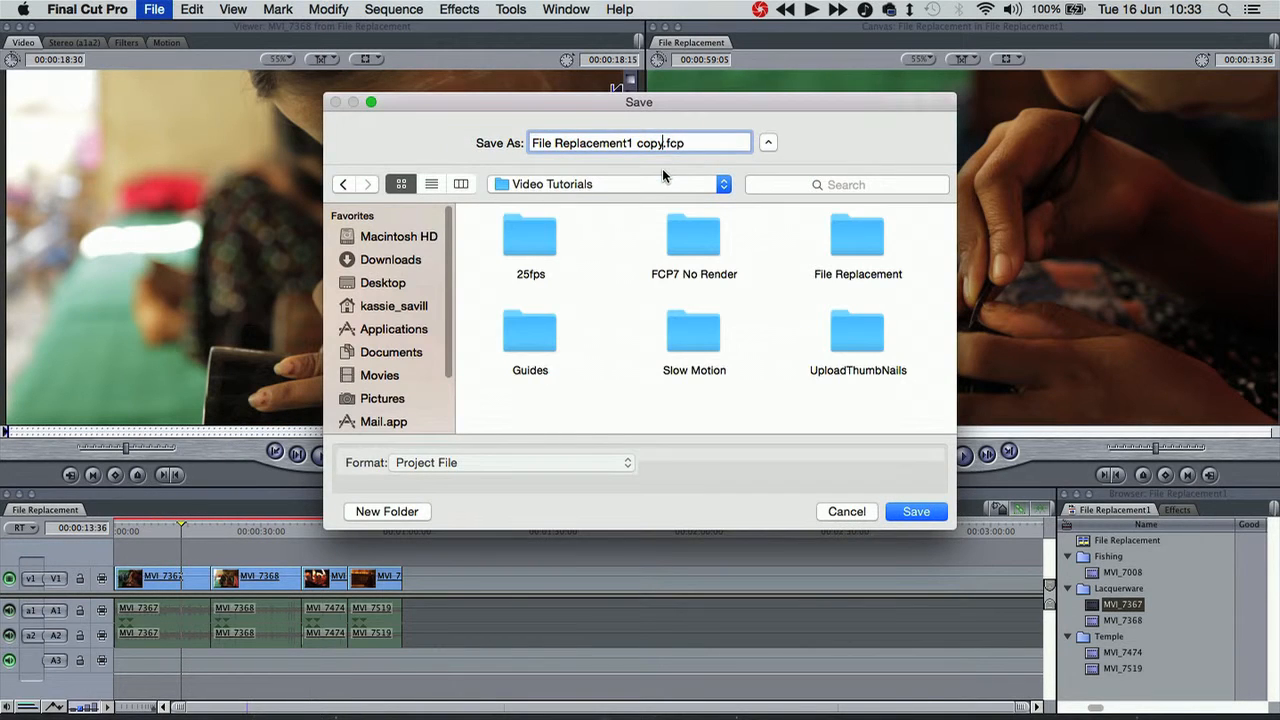
pyautogui.press('BackSpace')
pyautogui.press('BackSpace')
pyautogui.press('BackSpace')
pyautogui.press('BackSpace')
pyautogui.press('BackSpace')
pyautogui.press('BackSpace')
pyautogui.write('2')
pyautogui.press('Return')
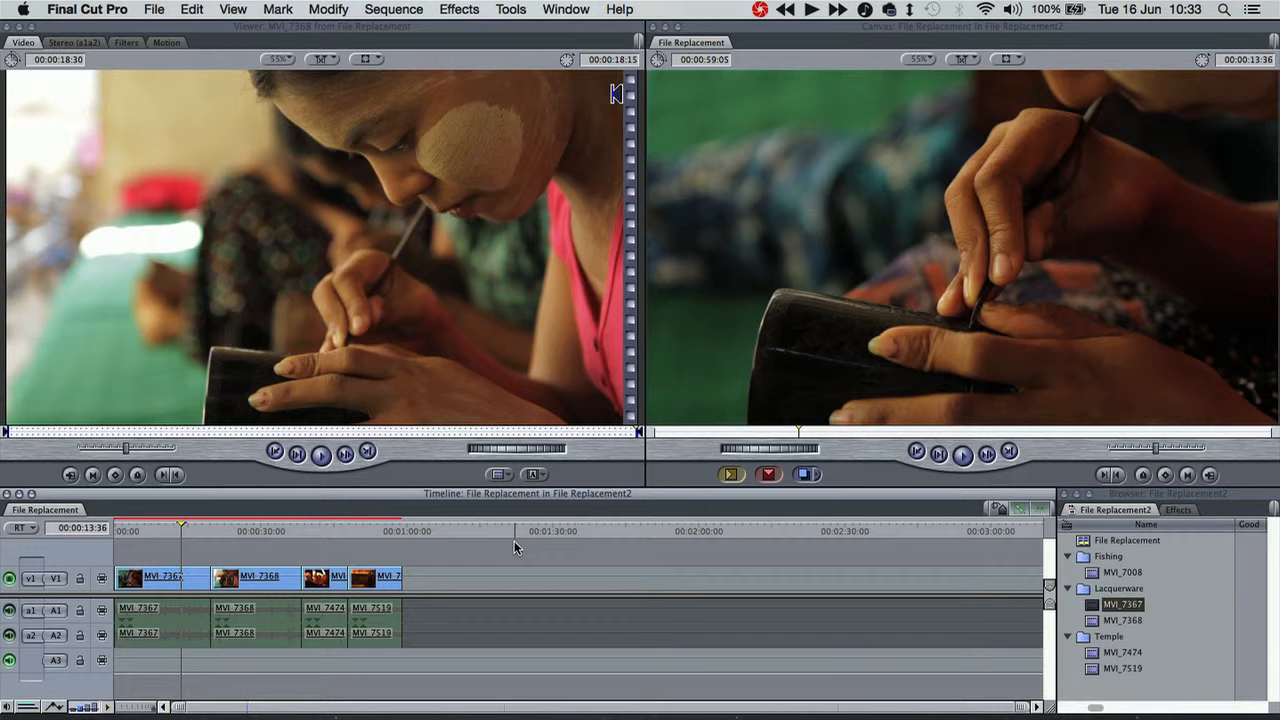
# - Open the Media Manager and choose Move for the referenced media, with media file names based on existing file names
pyautogui.click(151, 10)
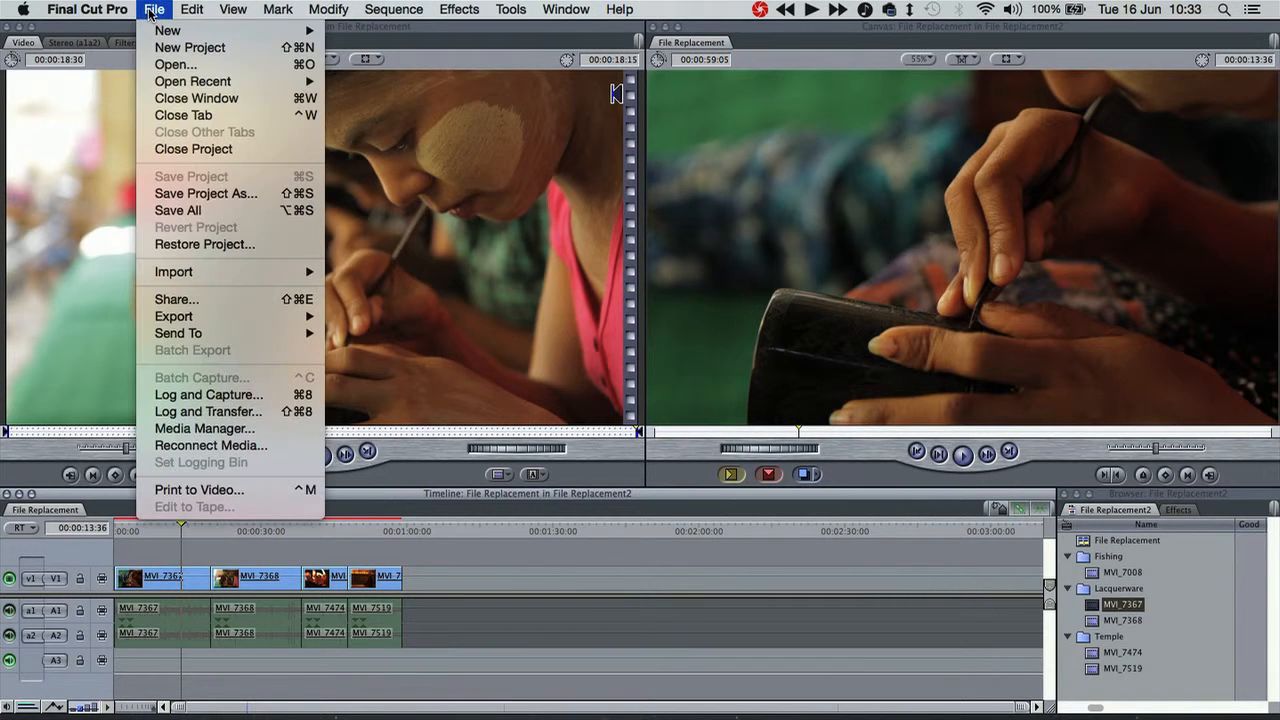
pyautogui.click(254, 434)
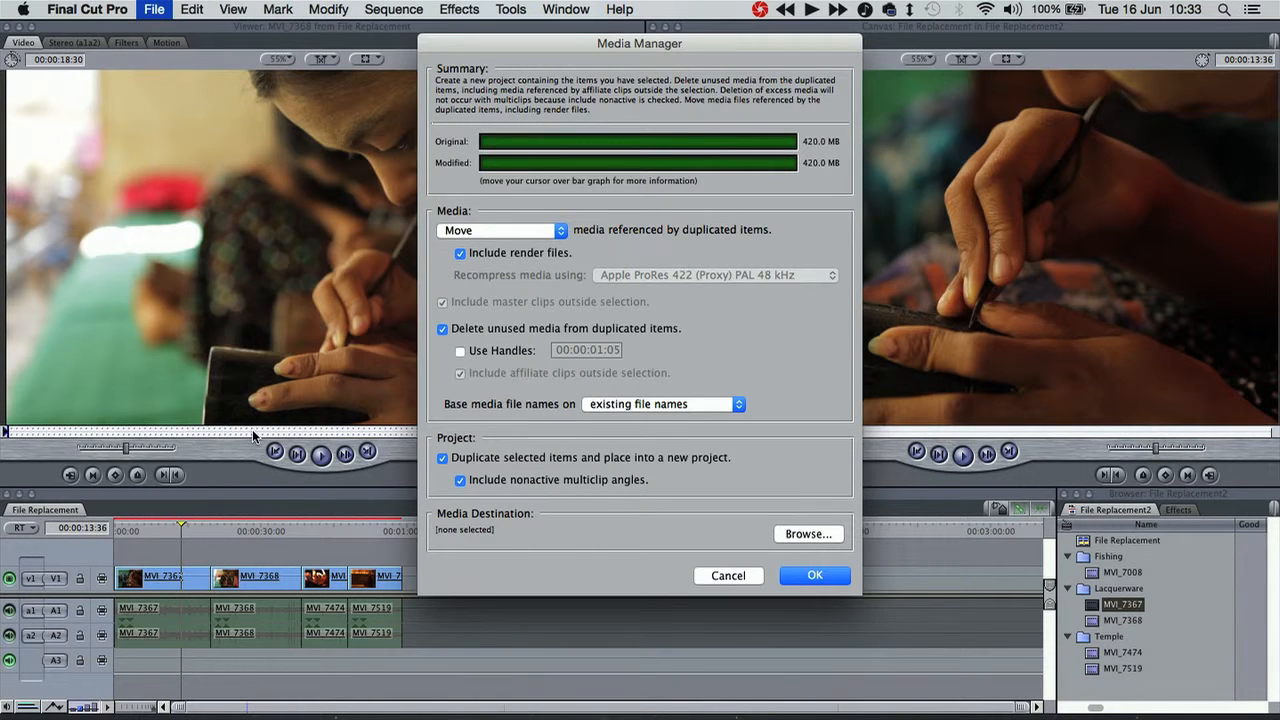
pyautogui.click(492, 231)
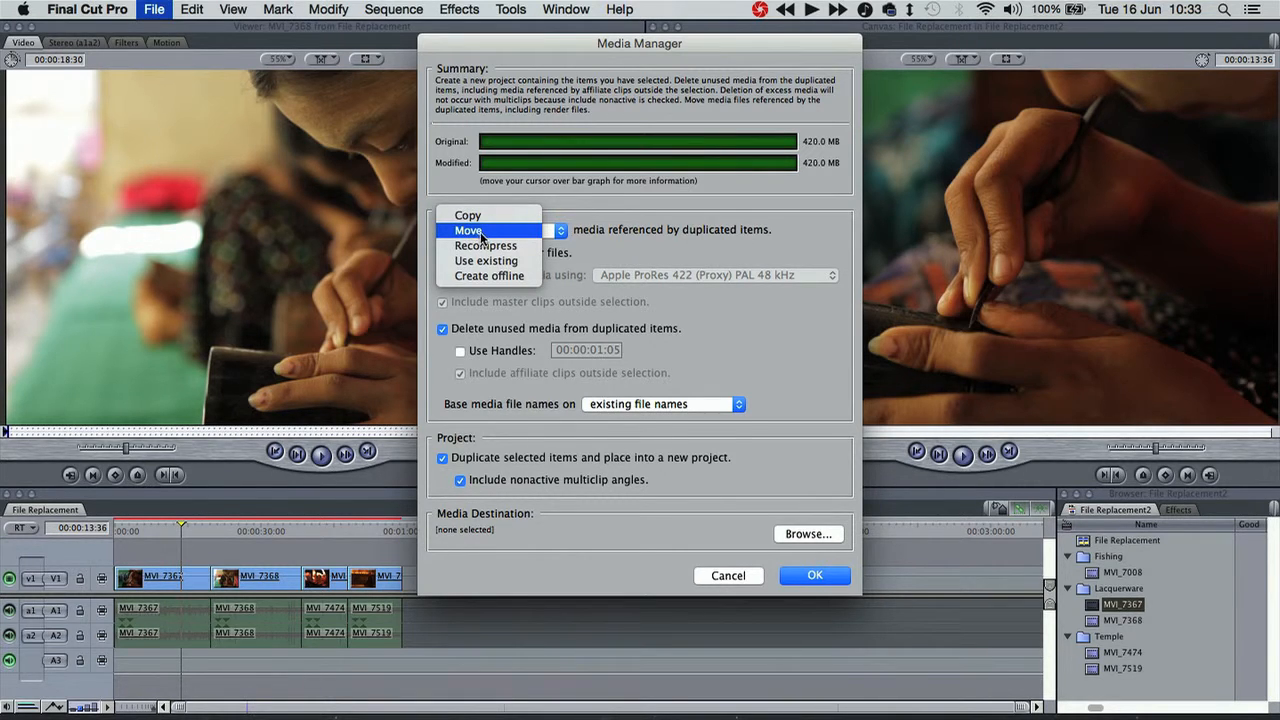
pyautogui.click(481, 233)
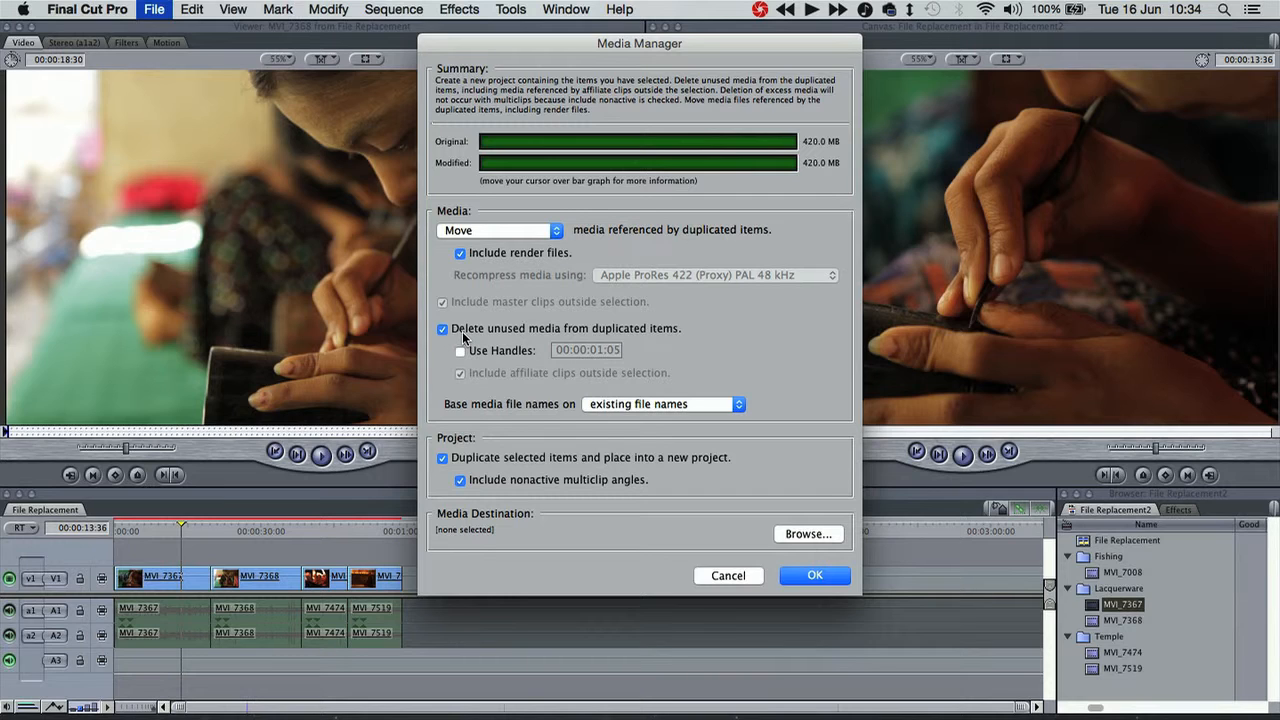
pyautogui.click(620, 405)
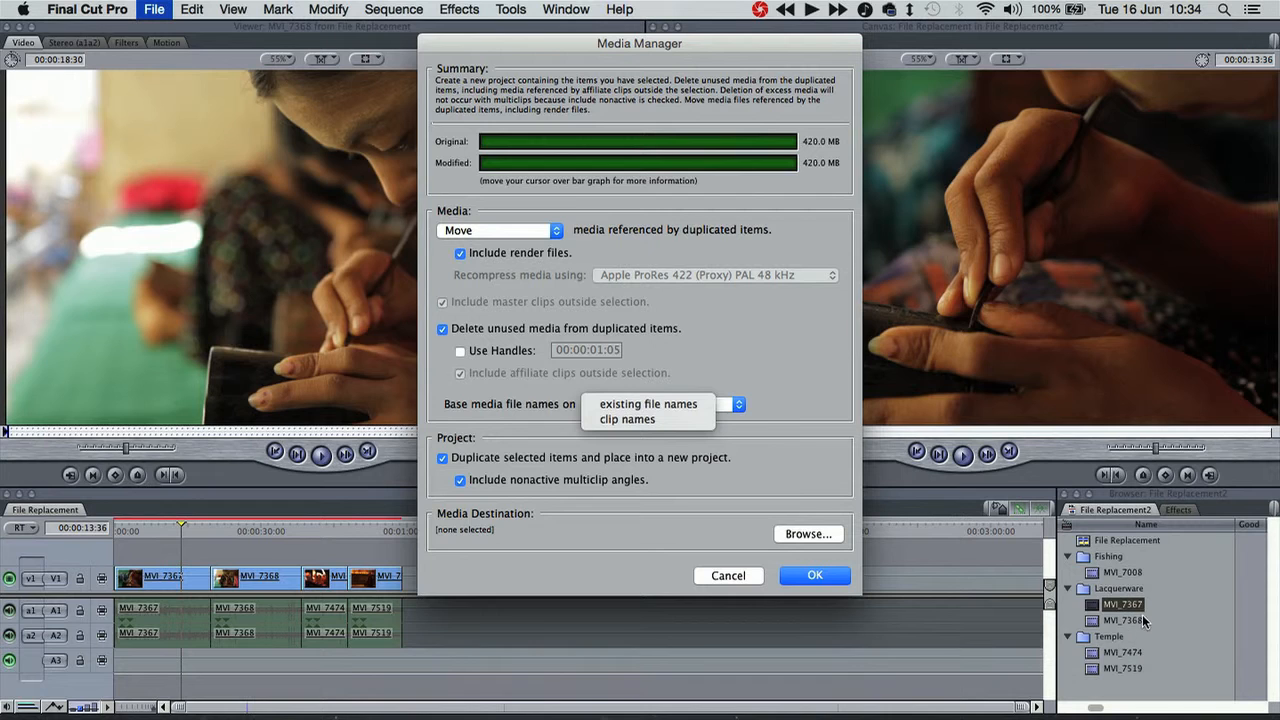
pyautogui.click(693, 405)
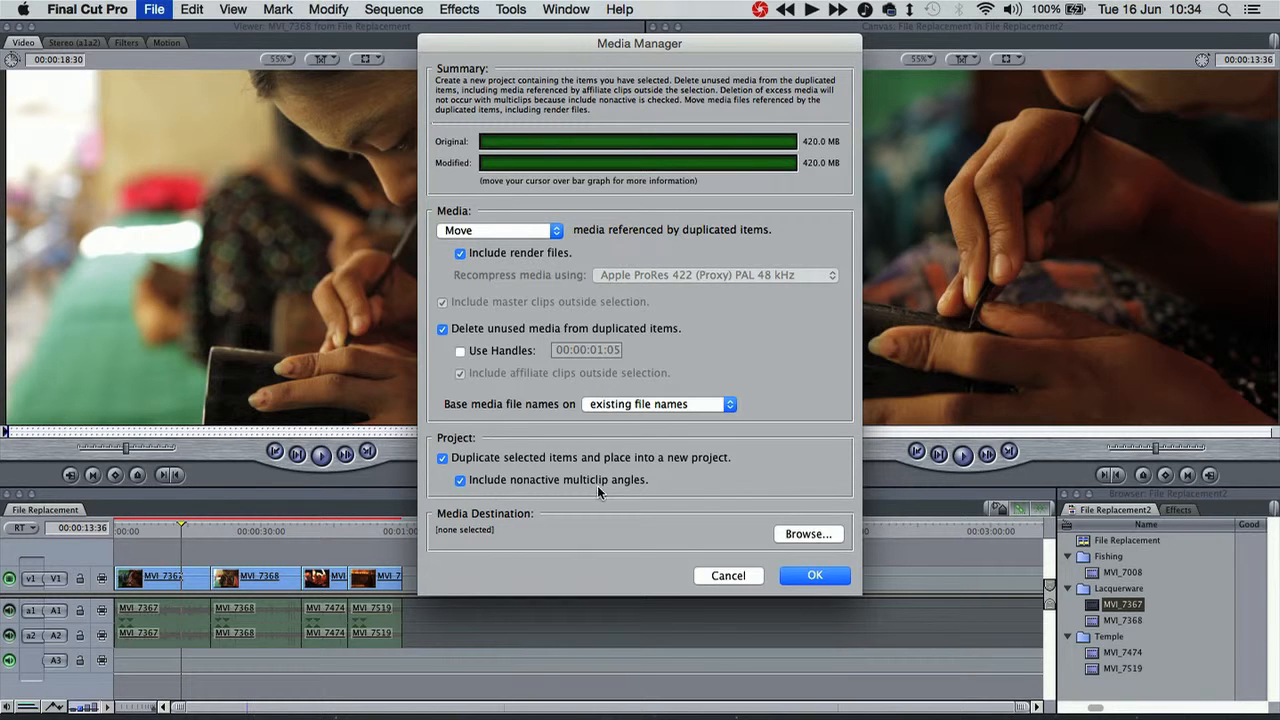
# - Create a folder named Replaced inside Movies > Video Tutorials and choose it as the media destination
pyautogui.click(793, 535)
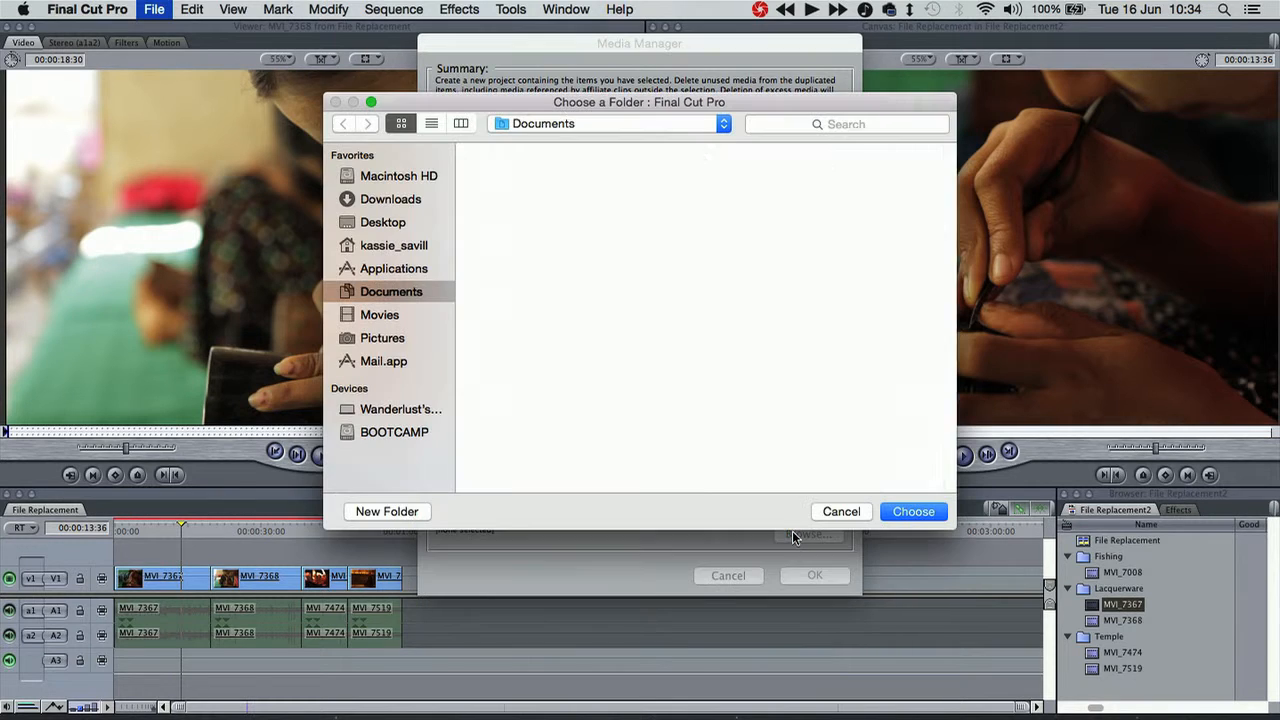
pyautogui.scroll(-10, 610, 337)
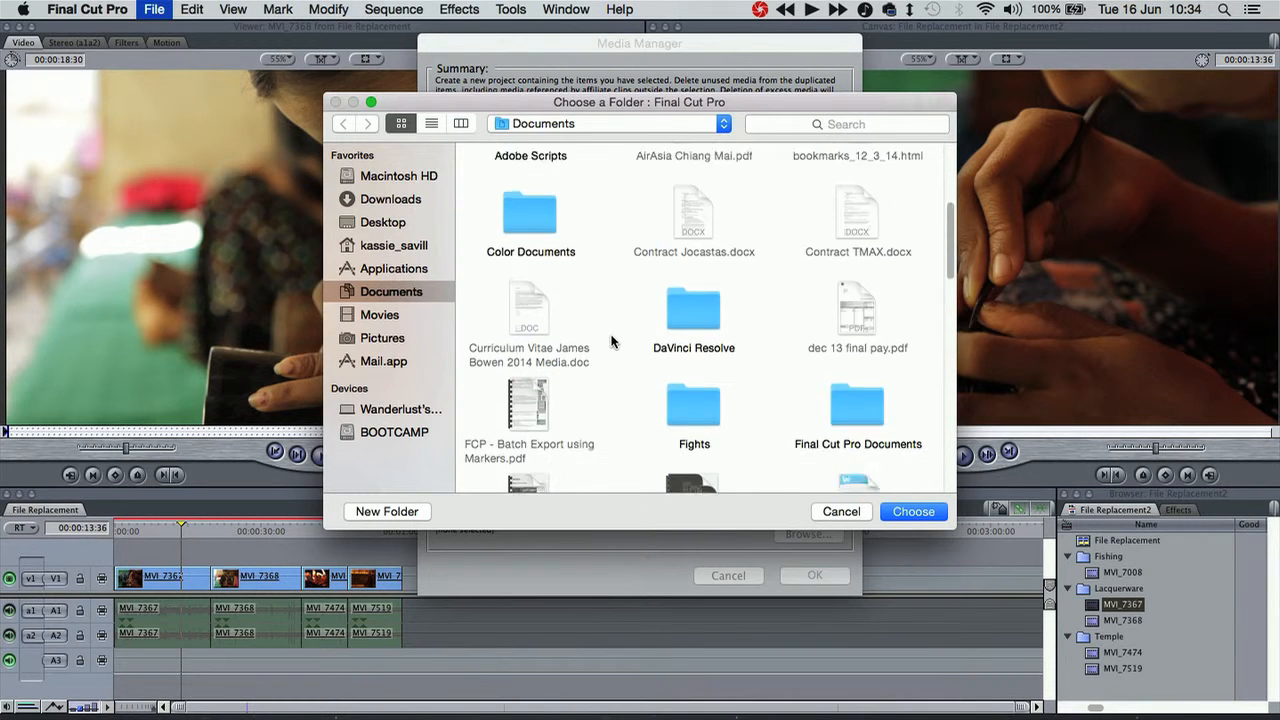
pyautogui.click(390, 315)
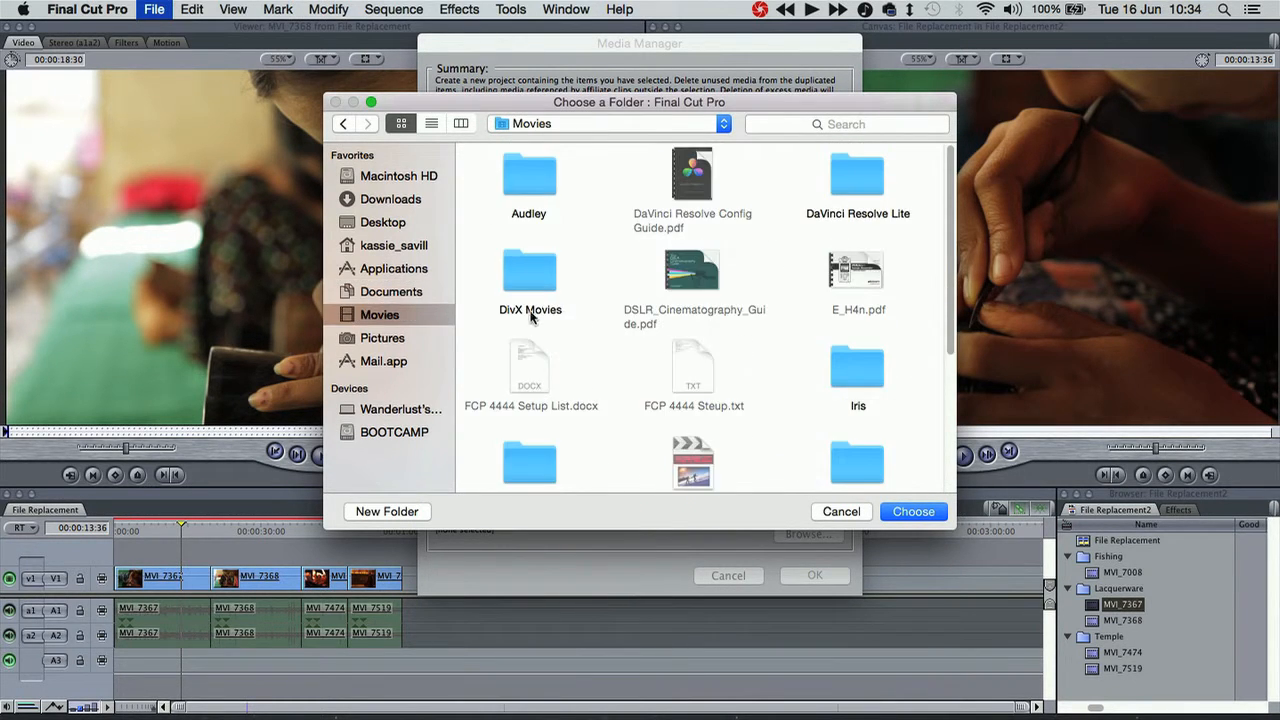
pyautogui.scroll(-5, 573, 300)
pyautogui.doubleClick(540, 432)
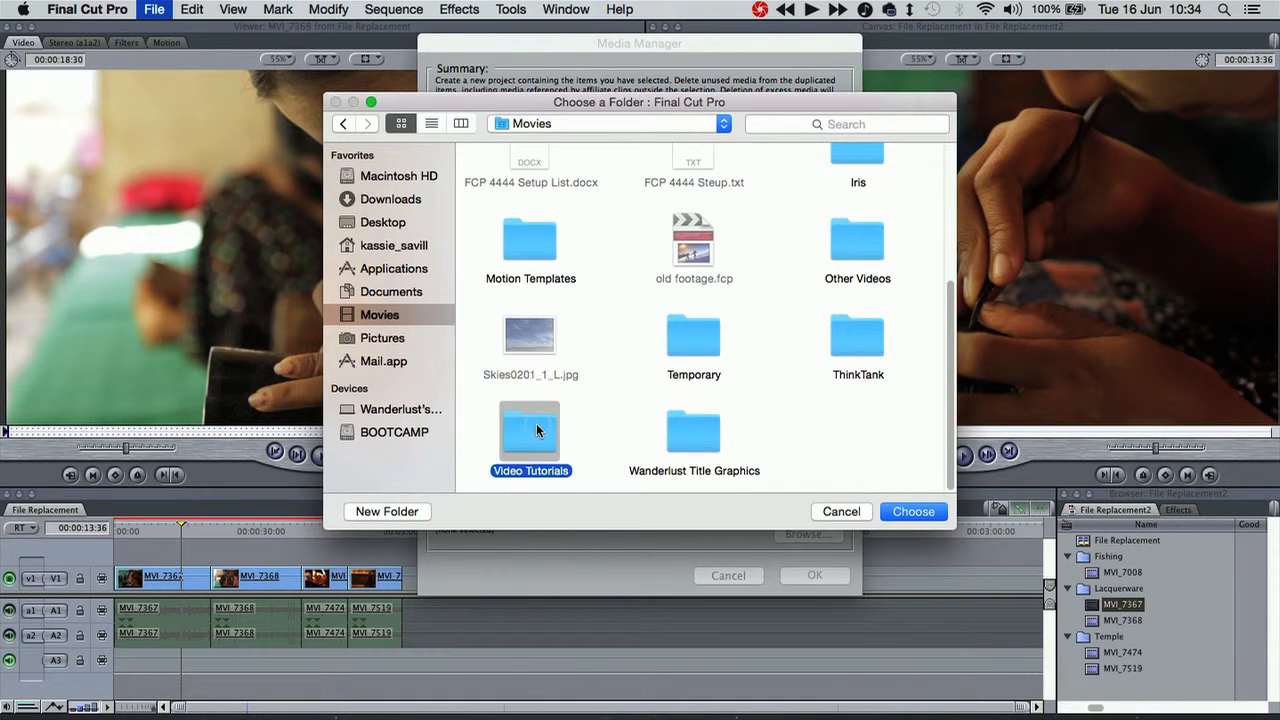
pyautogui.click(400, 512)
pyautogui.write('Replaced')
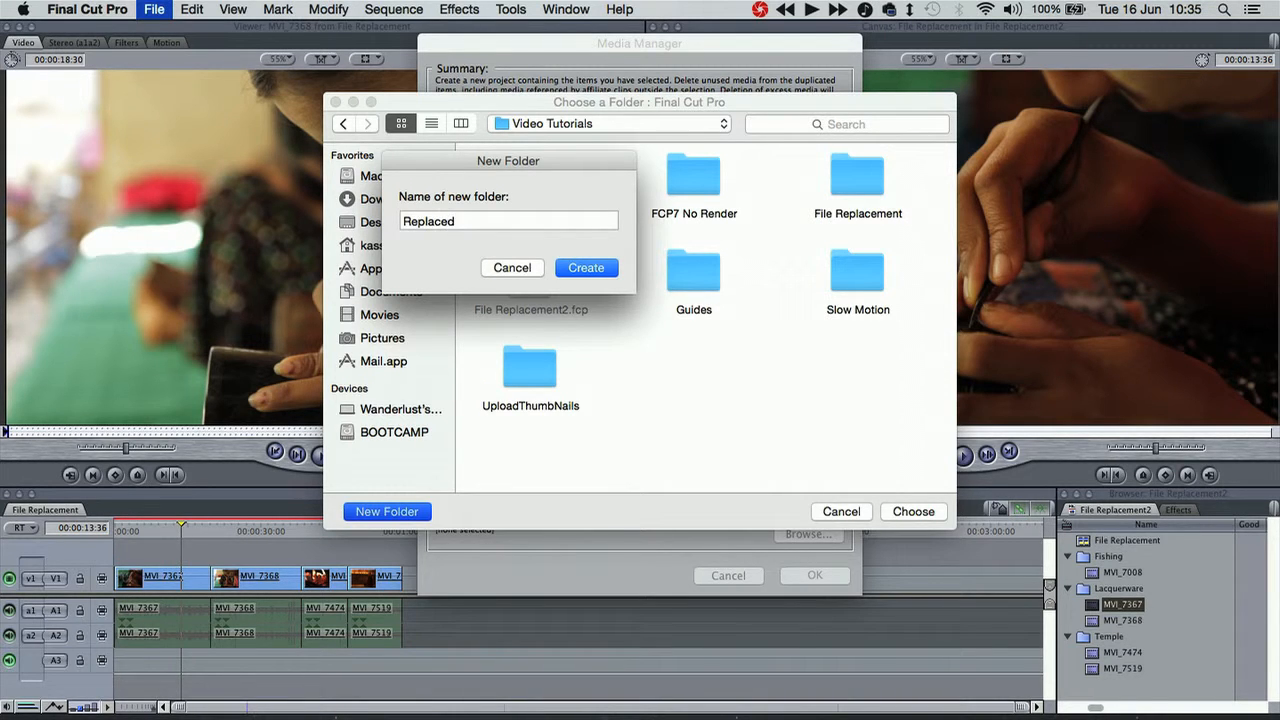
pyautogui.press('Return')
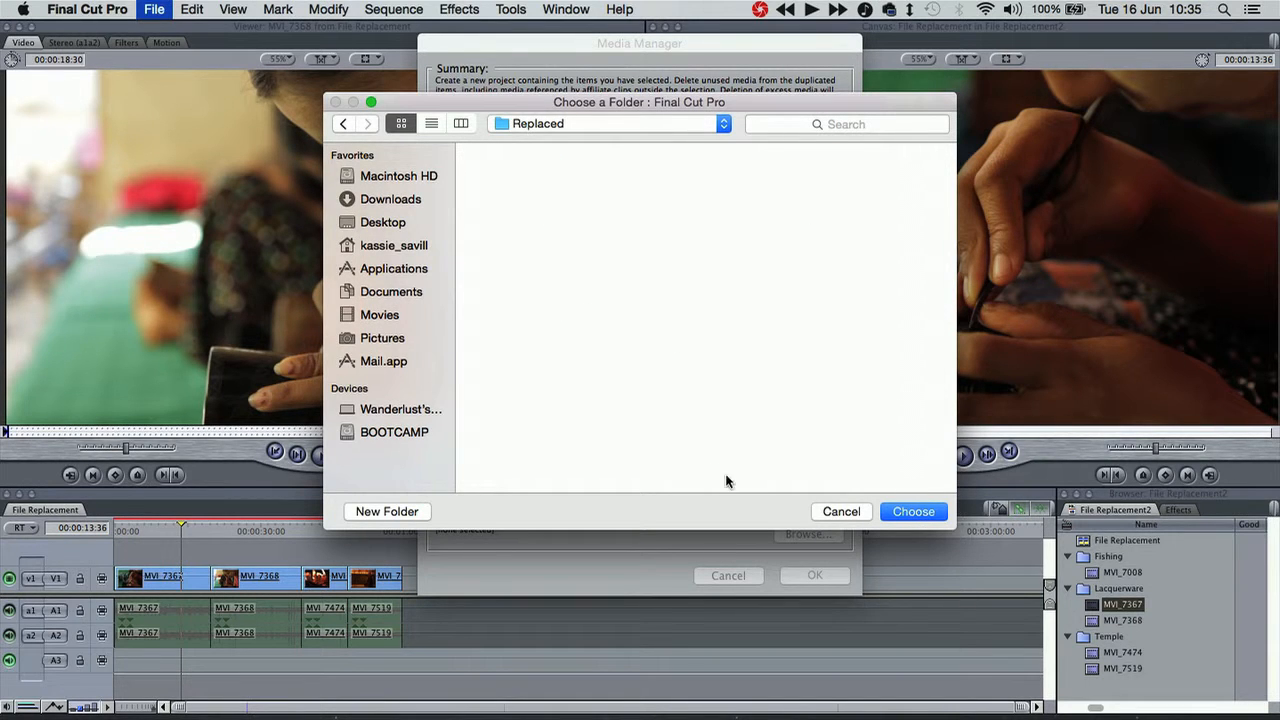
pyautogui.click(912, 512)
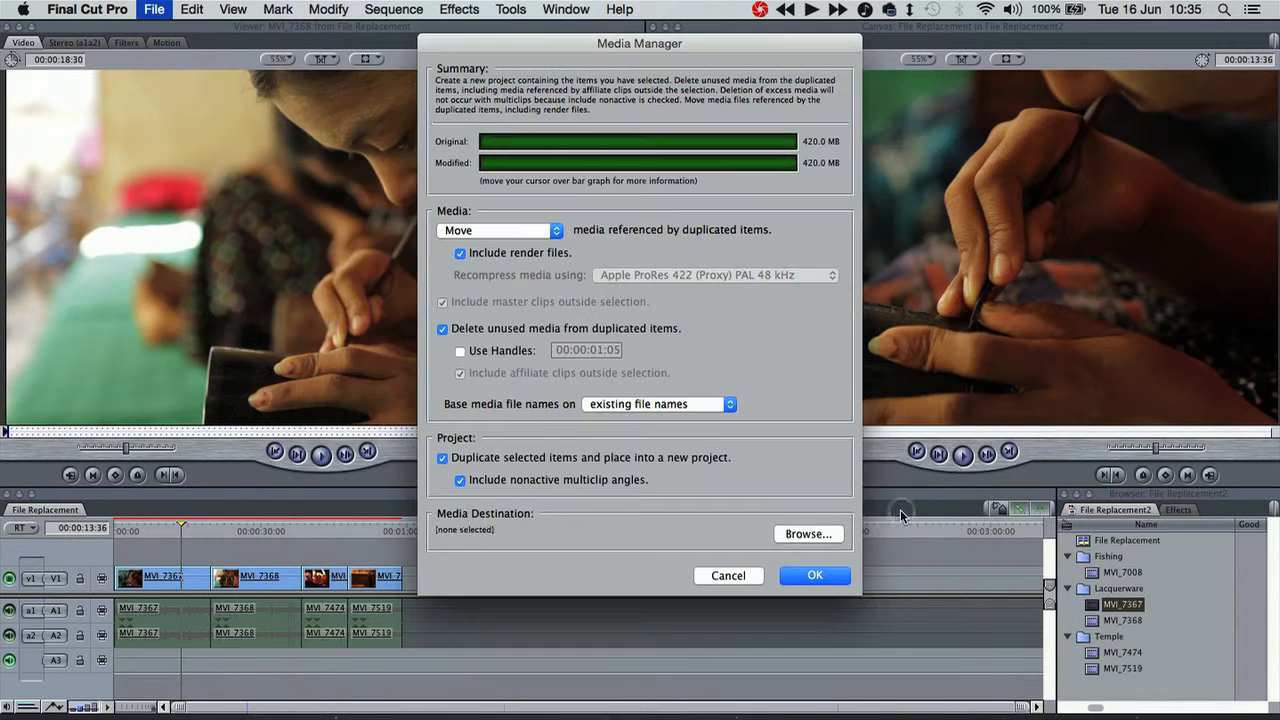
# - Run the media move, saving the new project as File Replacement REPLACED in the Replaced folder and accepting the permanent media modifications
pyautogui.click(813, 576)
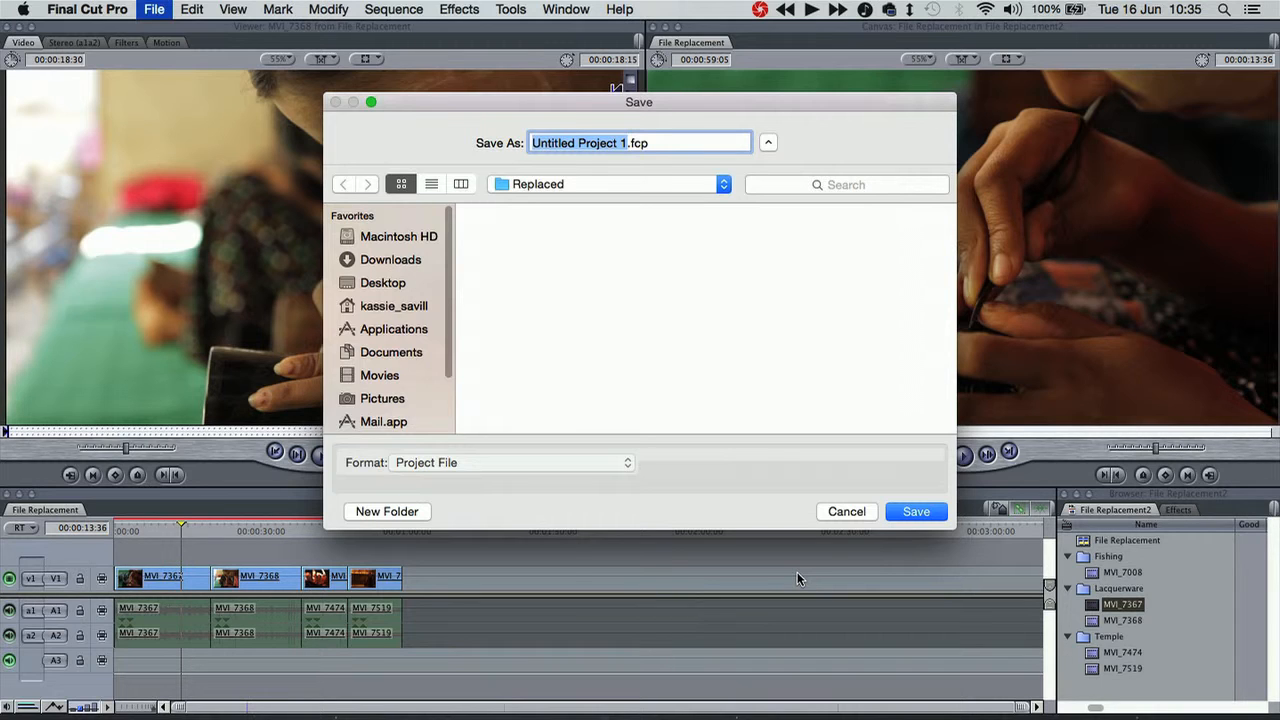
pyautogui.write('File Replacement ')
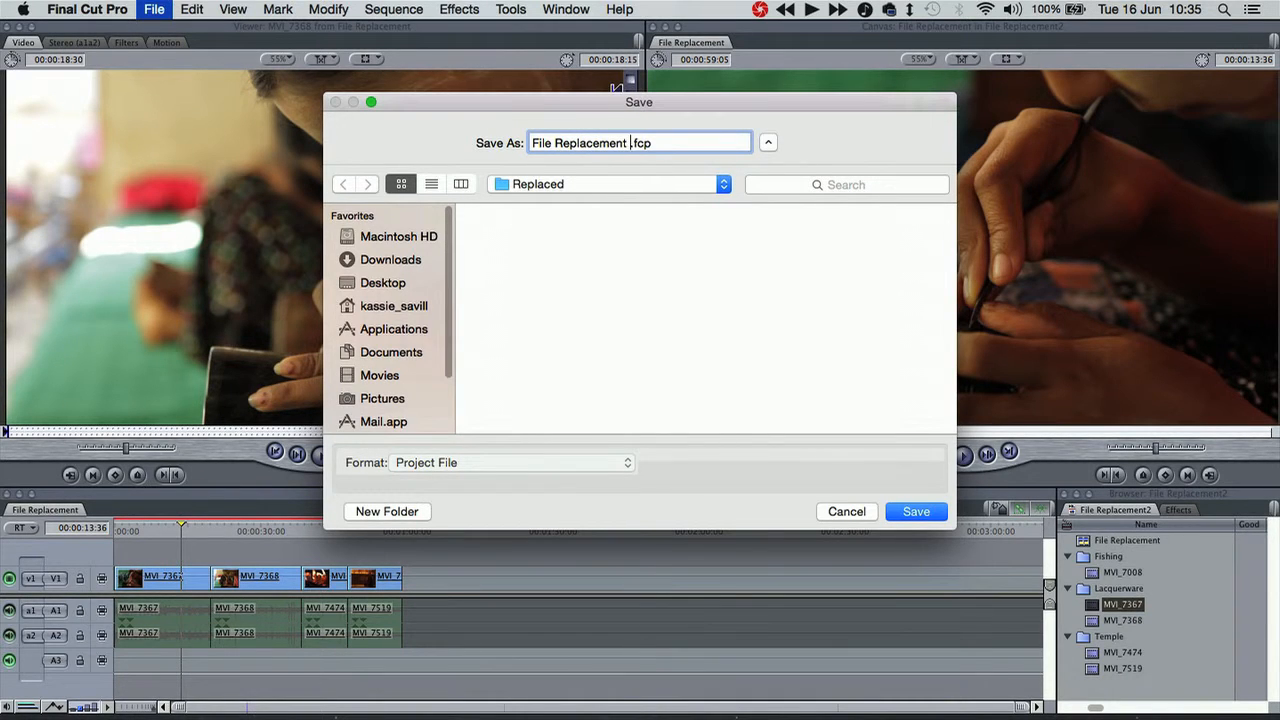
pyautogui.write('REPLACED')
pyautogui.press('Return')
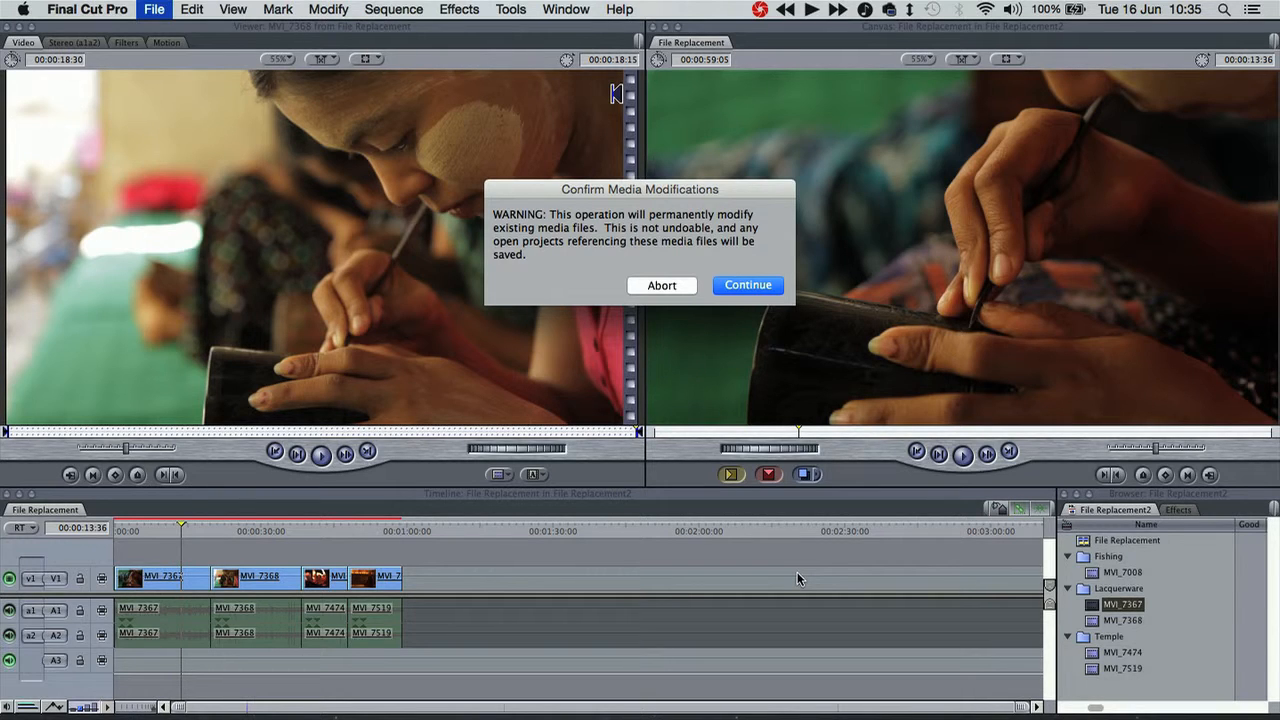
pyautogui.click(748, 286)
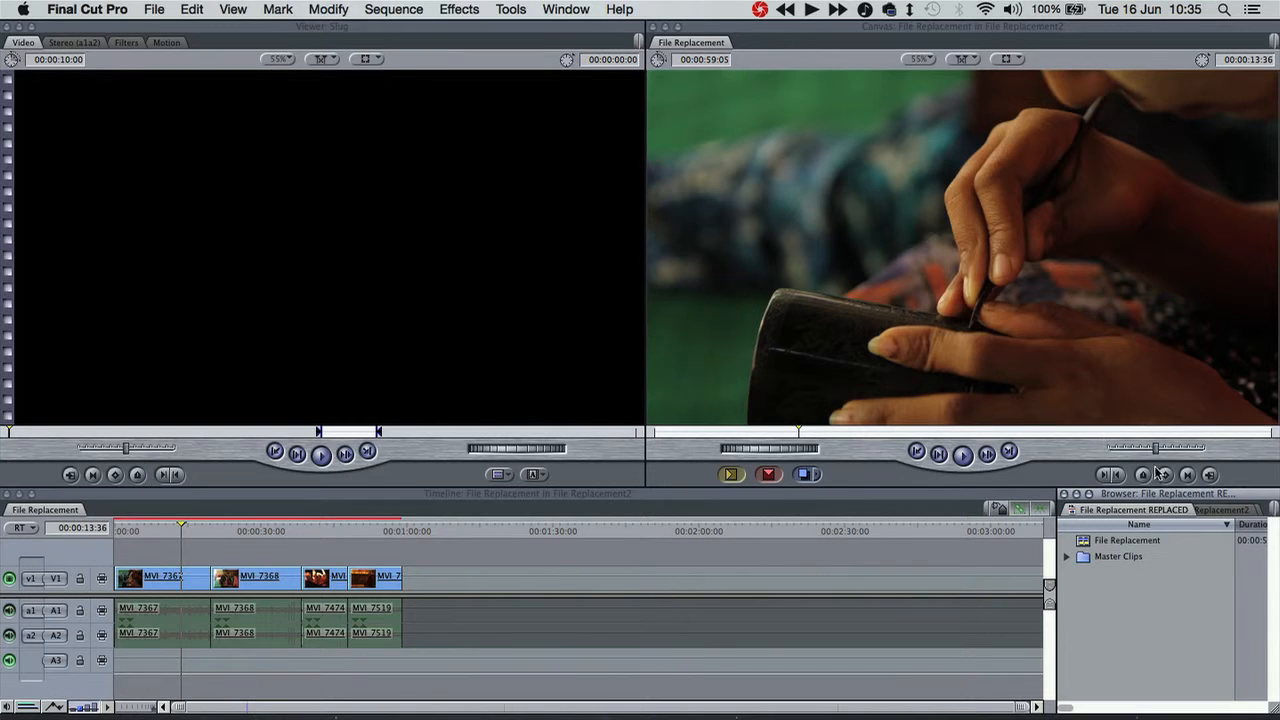
# - Compare the two projects in the browser, expand Master Clips in File Replacement REPLACED and open its File Replacement sequence
pyautogui.click(1222, 512)
pyautogui.click(1196, 510)
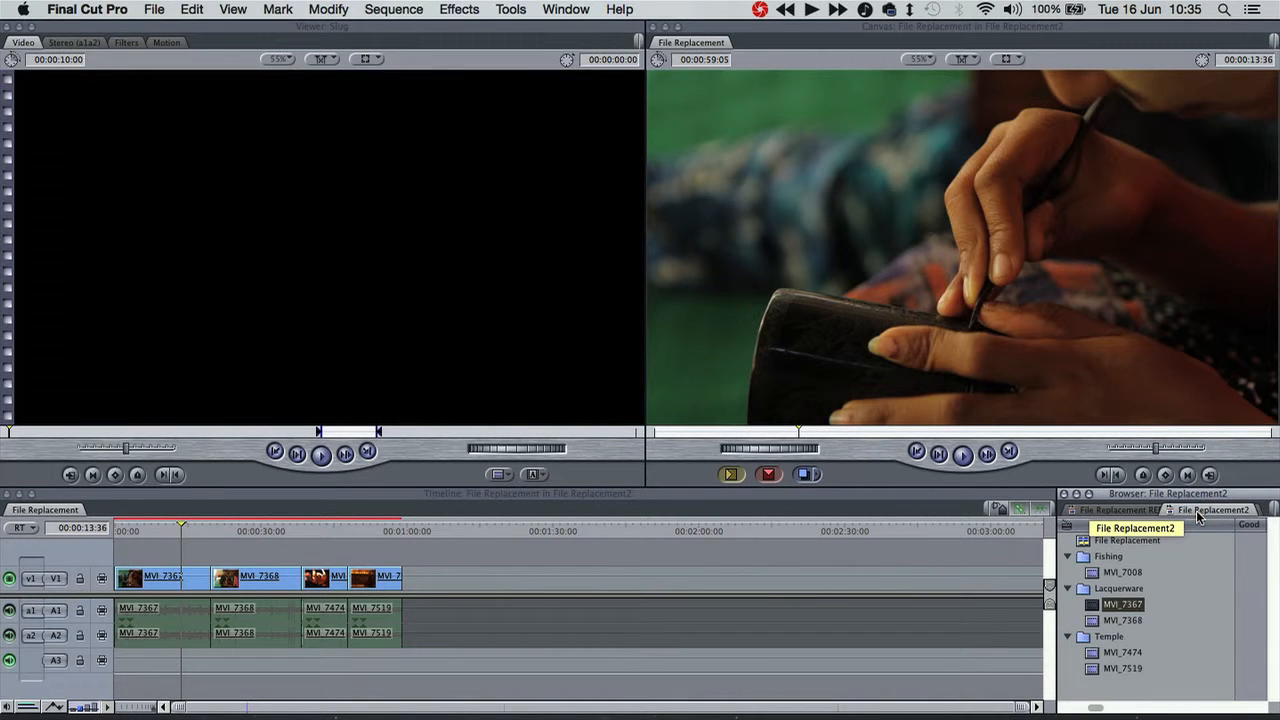
pyautogui.click(1143, 511)
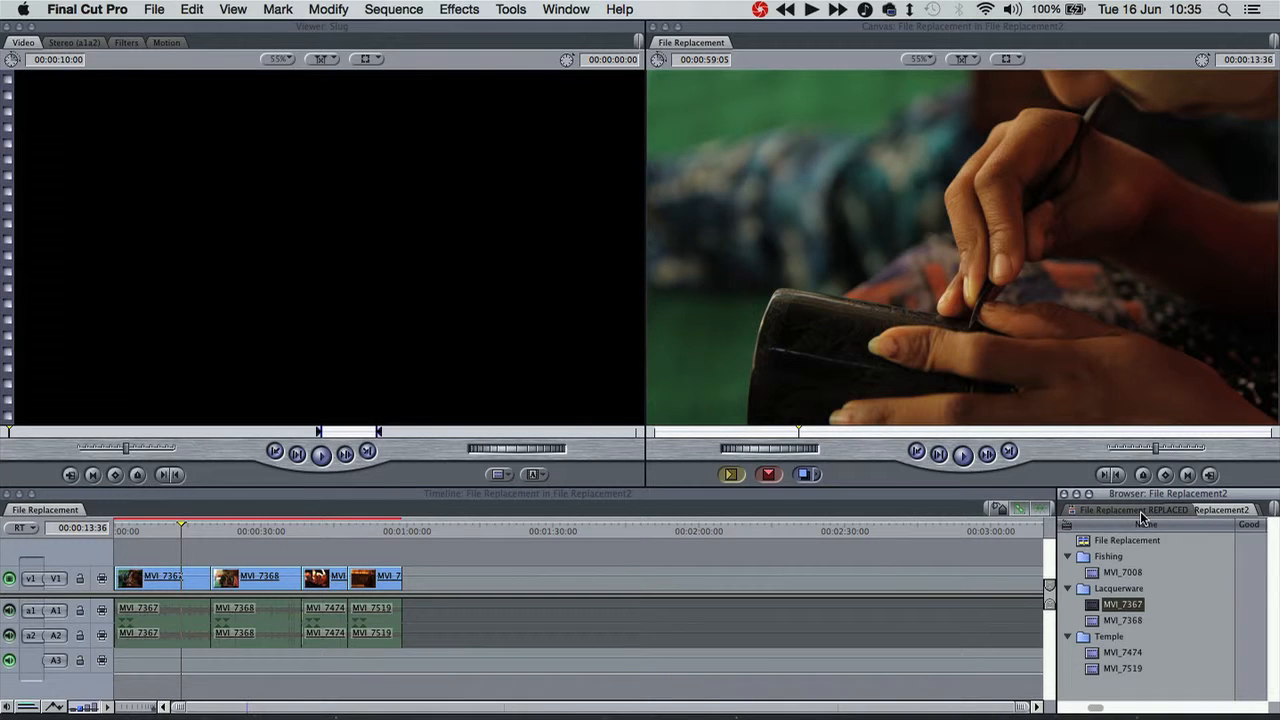
pyautogui.click(1143, 512)
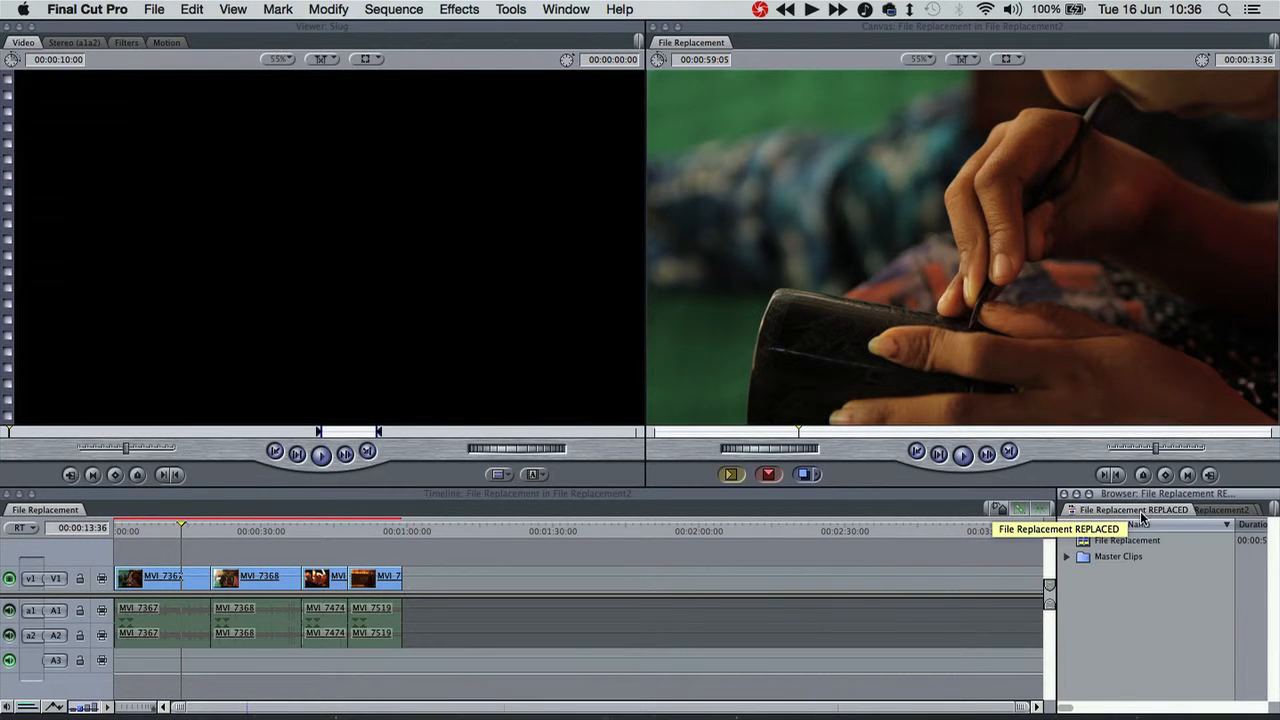
pyautogui.click(1067, 556)
pyautogui.doubleClick(1088, 541)
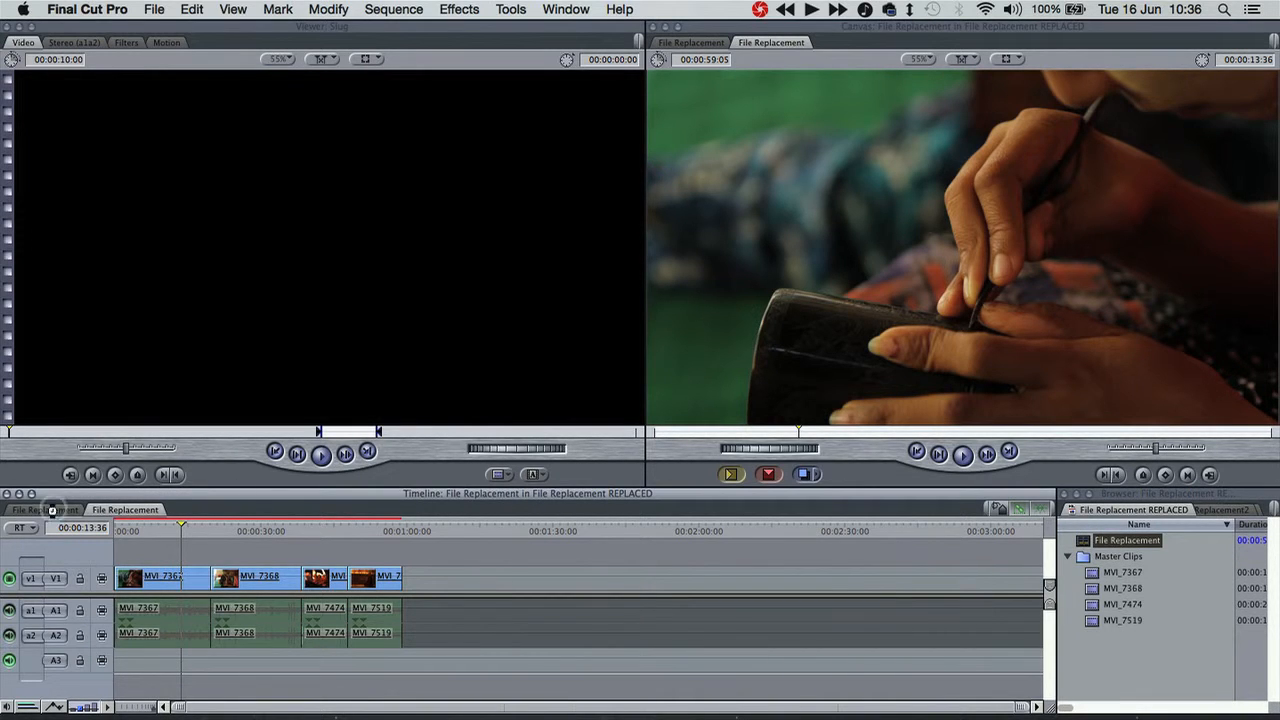
# - Compare the two identically named open sequences and rename the new project's sequence as File Replacement REPLACED
pyautogui.click(55, 512)
pyautogui.click(115, 512)
pyautogui.click(72, 511)
pyautogui.click(116, 512)
pyautogui.click(1131, 540)
pyautogui.write('R')
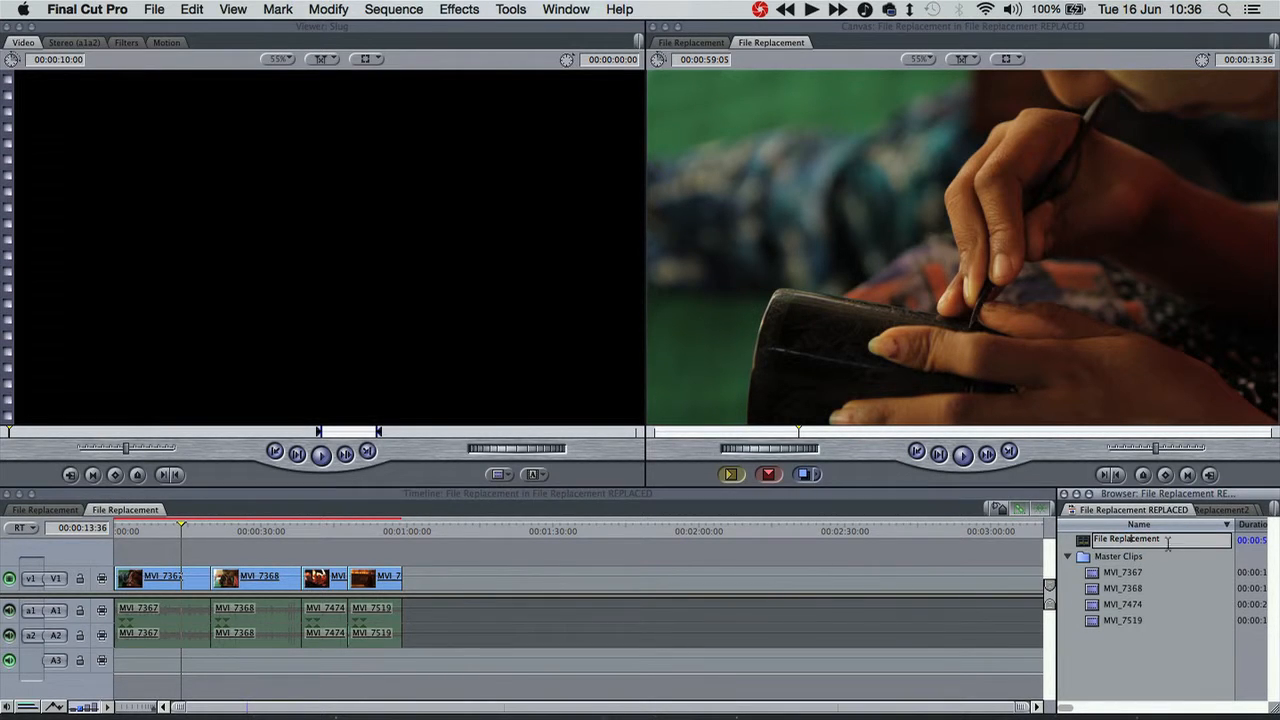
pyautogui.write('EPLACED')
pyautogui.press('Return')
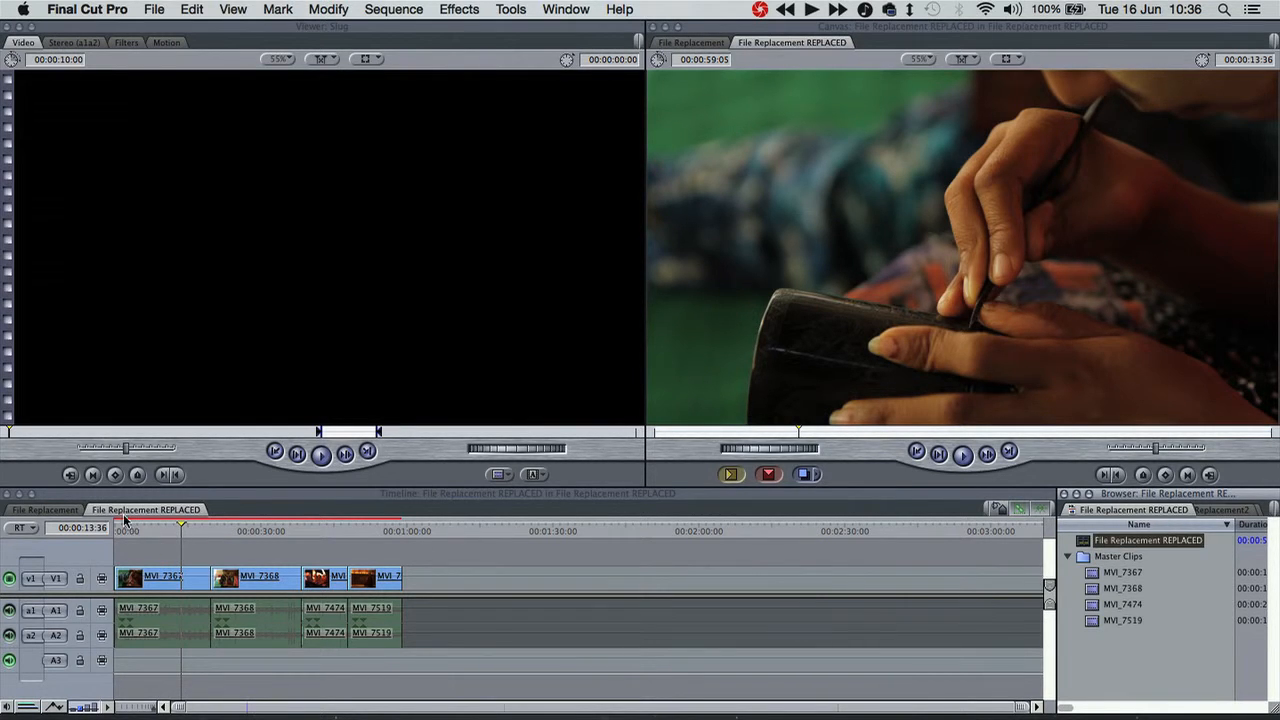
# - Compare the original and REPLACED sequences in the timeline and the clips each project holds in the browser
pyautogui.click(76, 513)
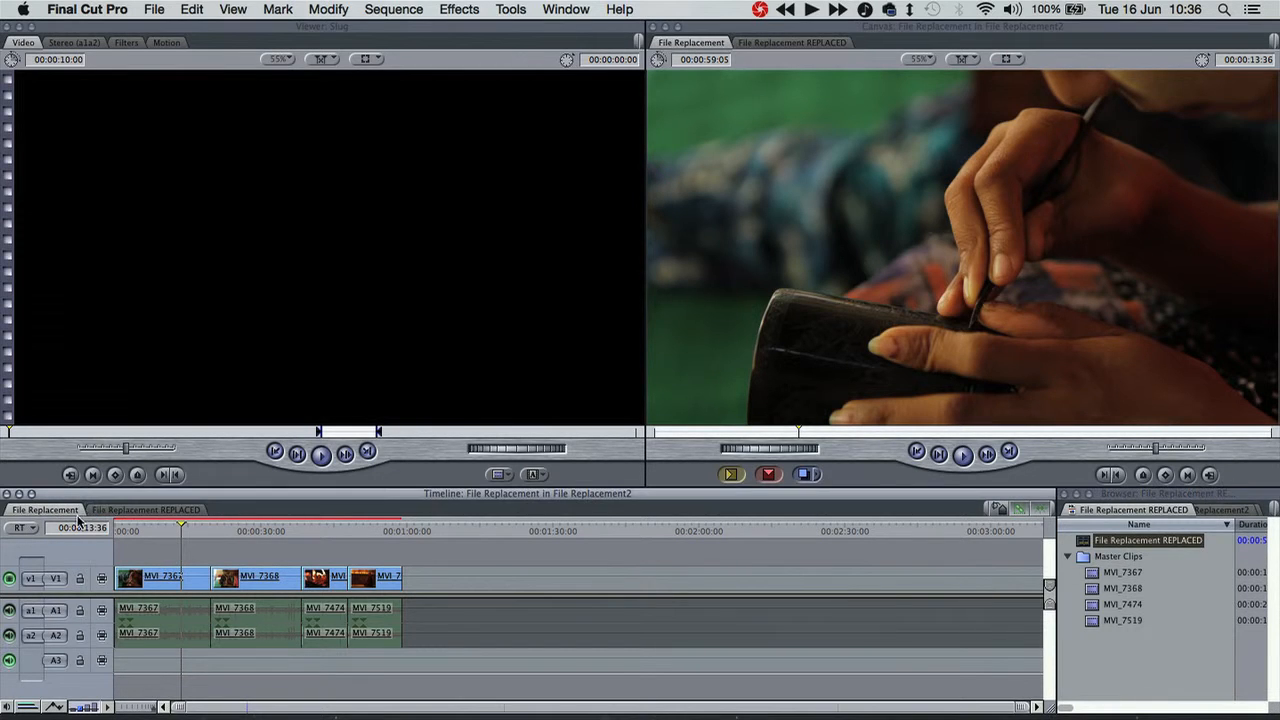
pyautogui.click(136, 511)
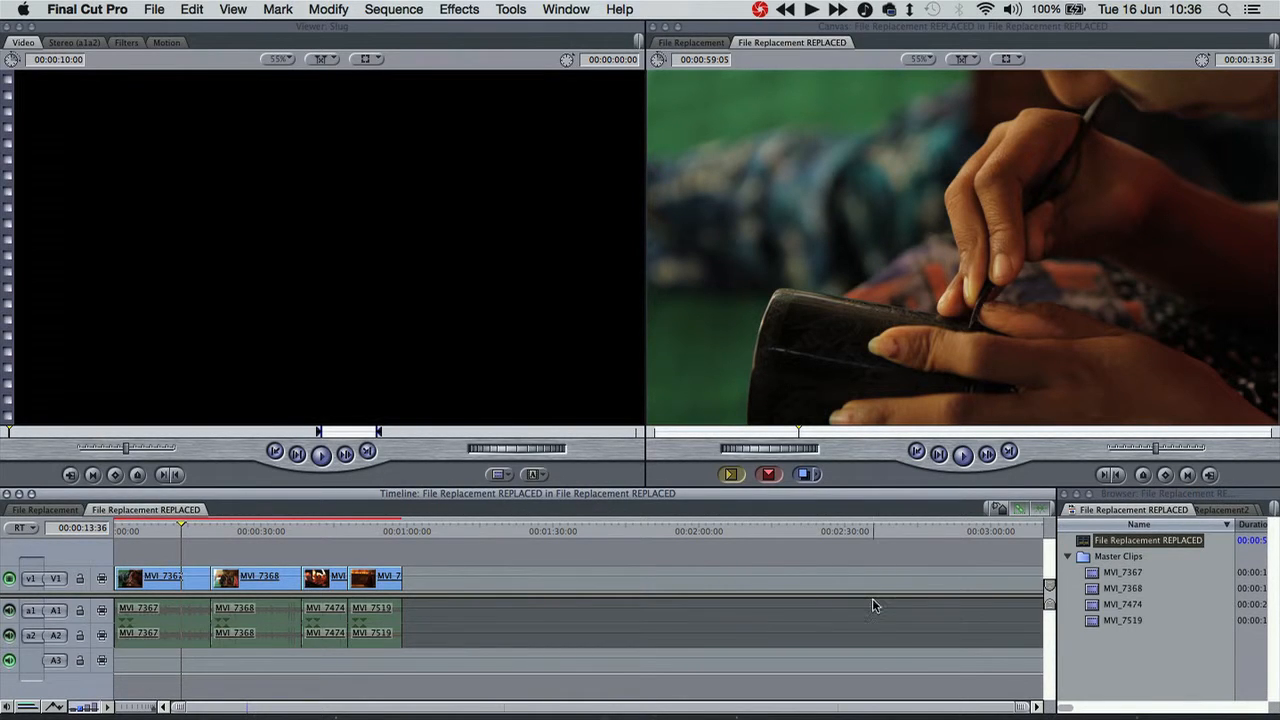
pyautogui.click(1228, 511)
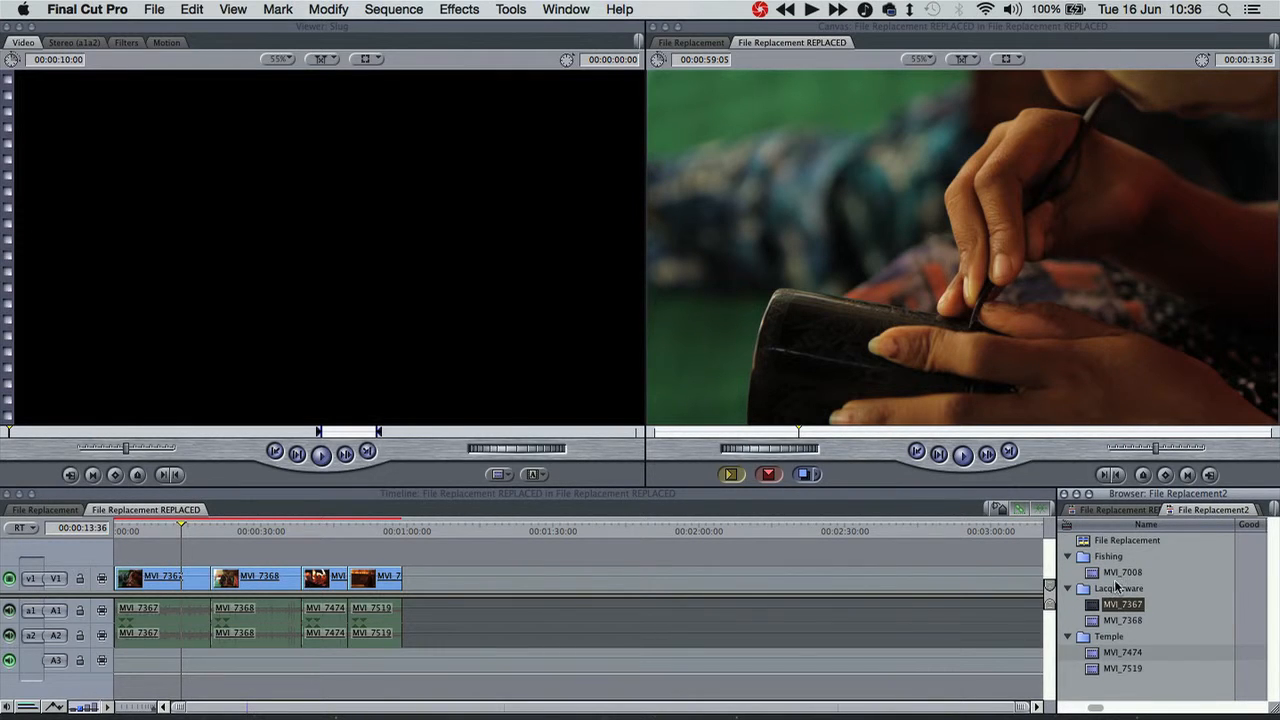
pyautogui.click(1112, 512)
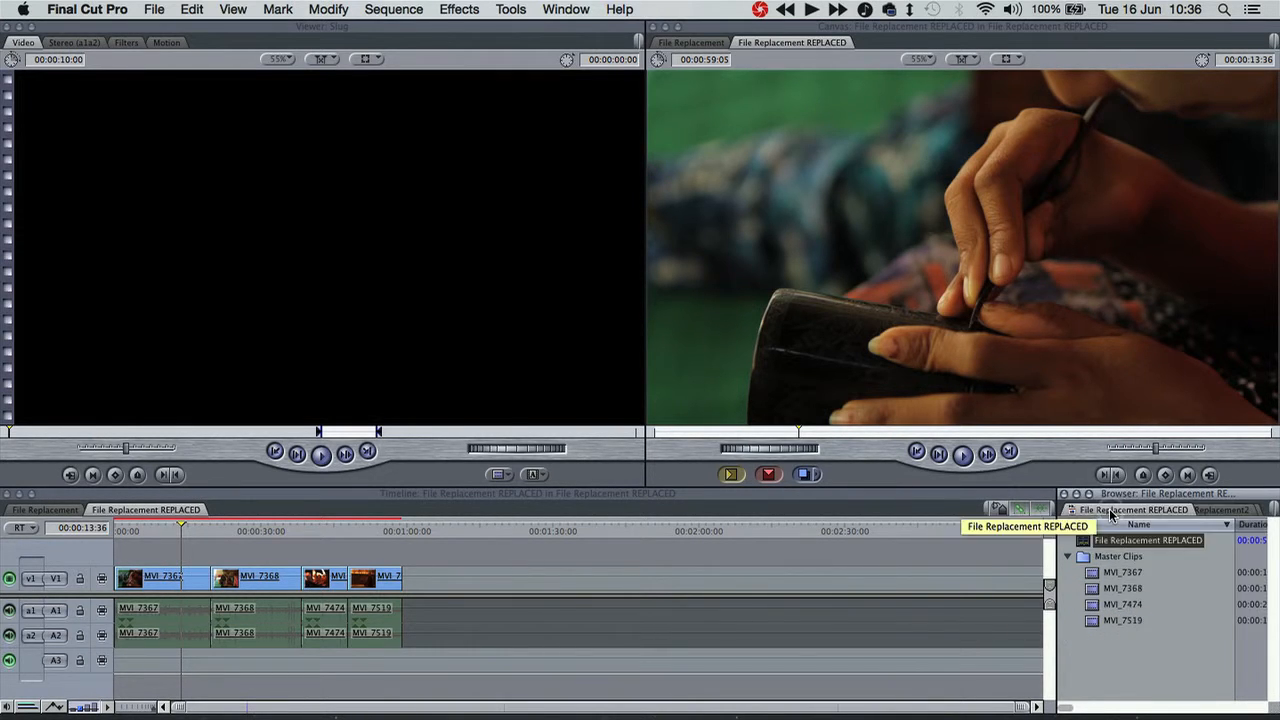
pyautogui.click(1136, 573)
pyautogui.click(1140, 589)
pyautogui.click(1145, 606)
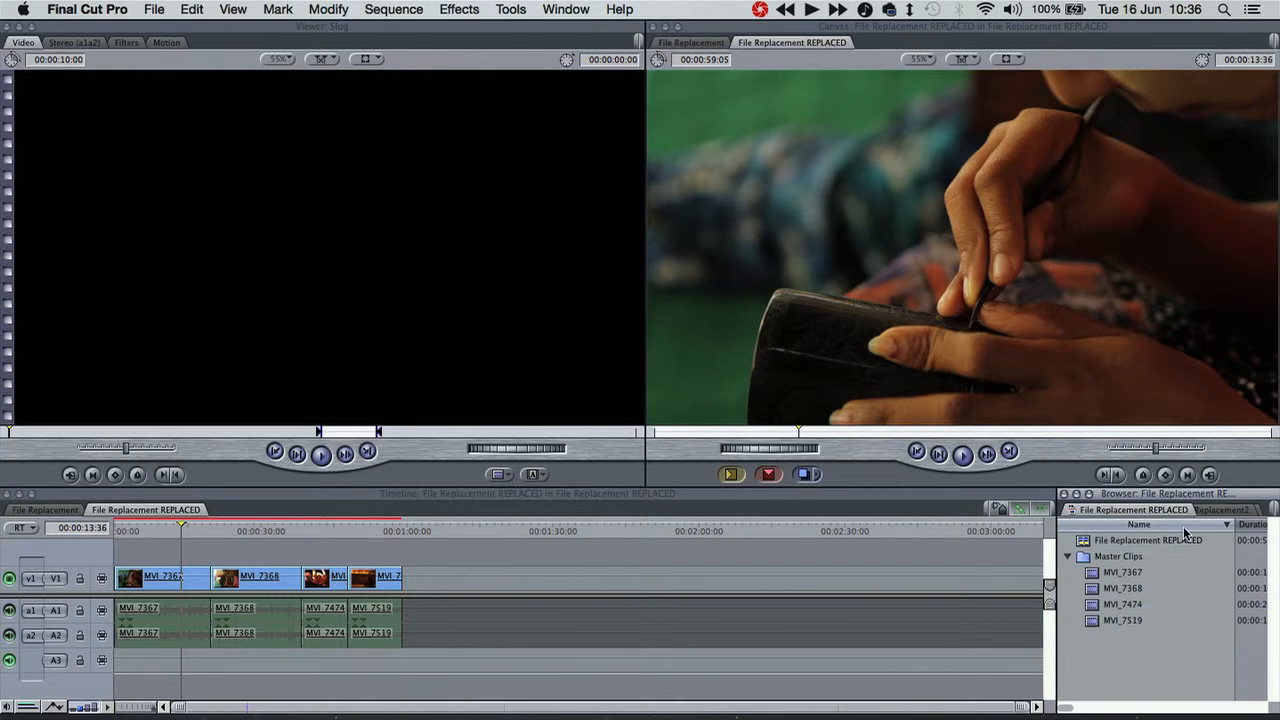
# - Reveal the File Replacement2 project's MVI_7008 clip in Finder and check its folder location in column view
pyautogui.click(1216, 511)
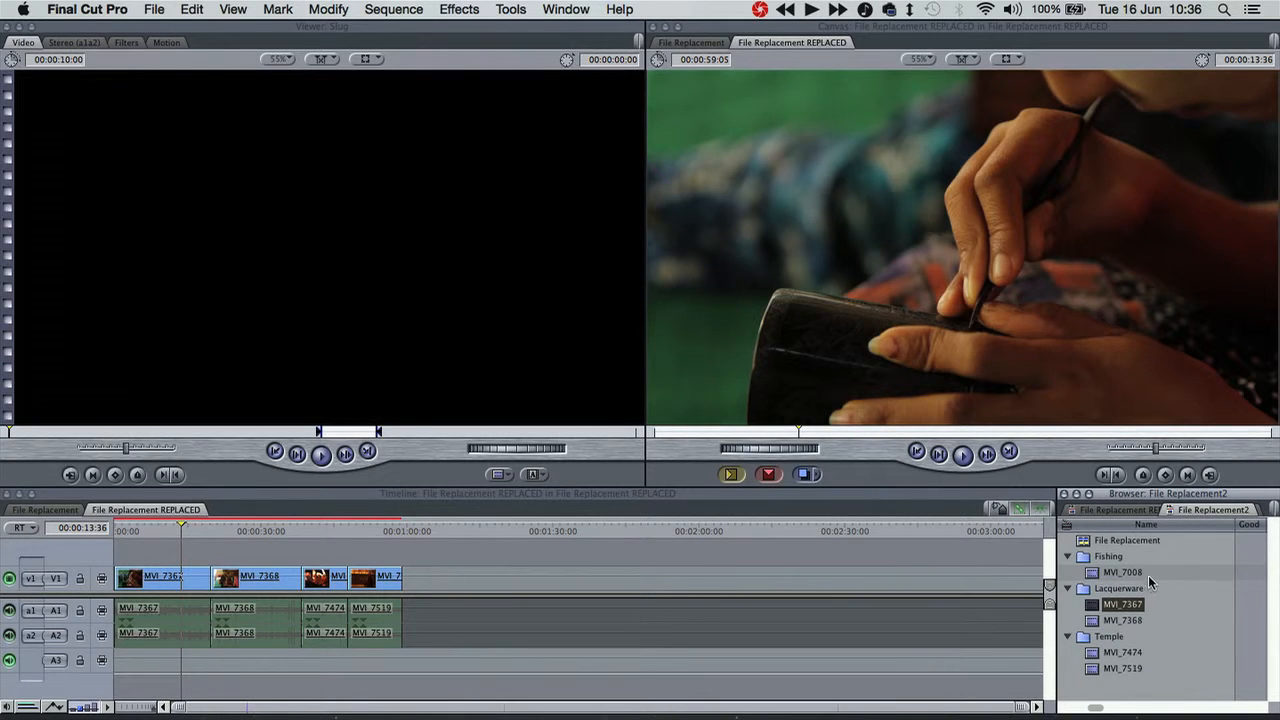
pyautogui.click(1124, 574)
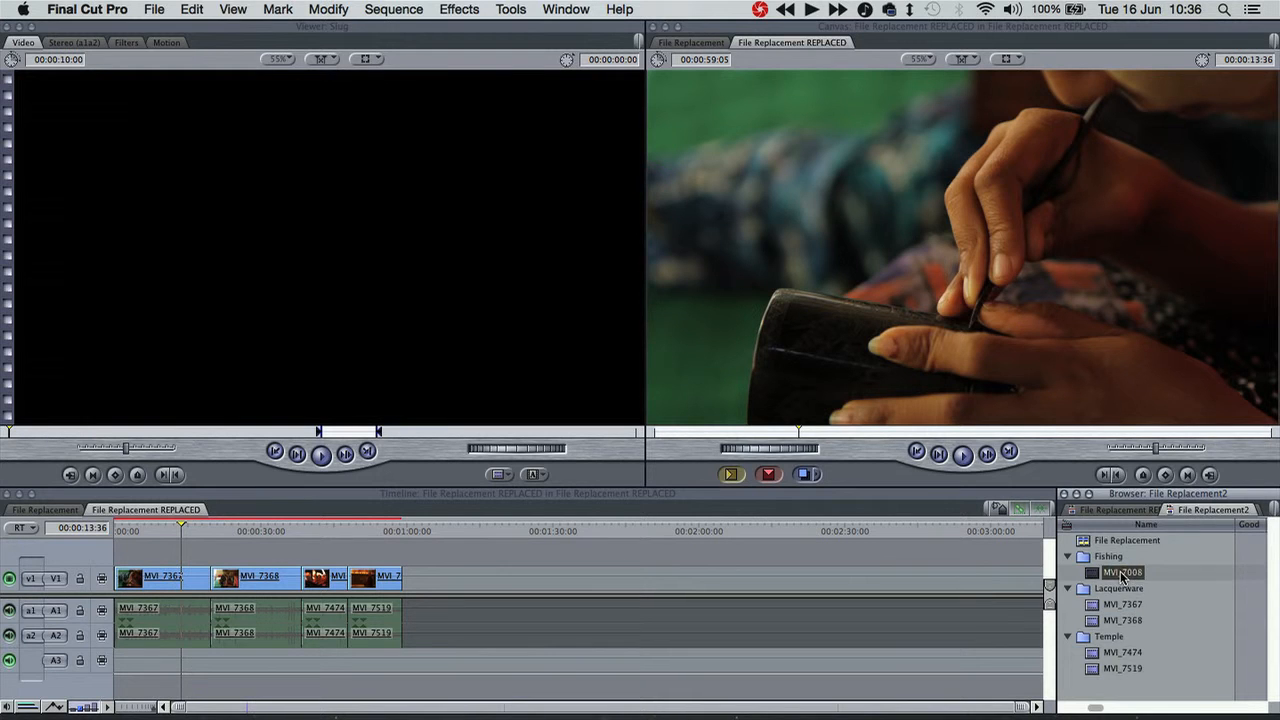
pyautogui.rightClick(1126, 574)
pyautogui.click(1155, 459)
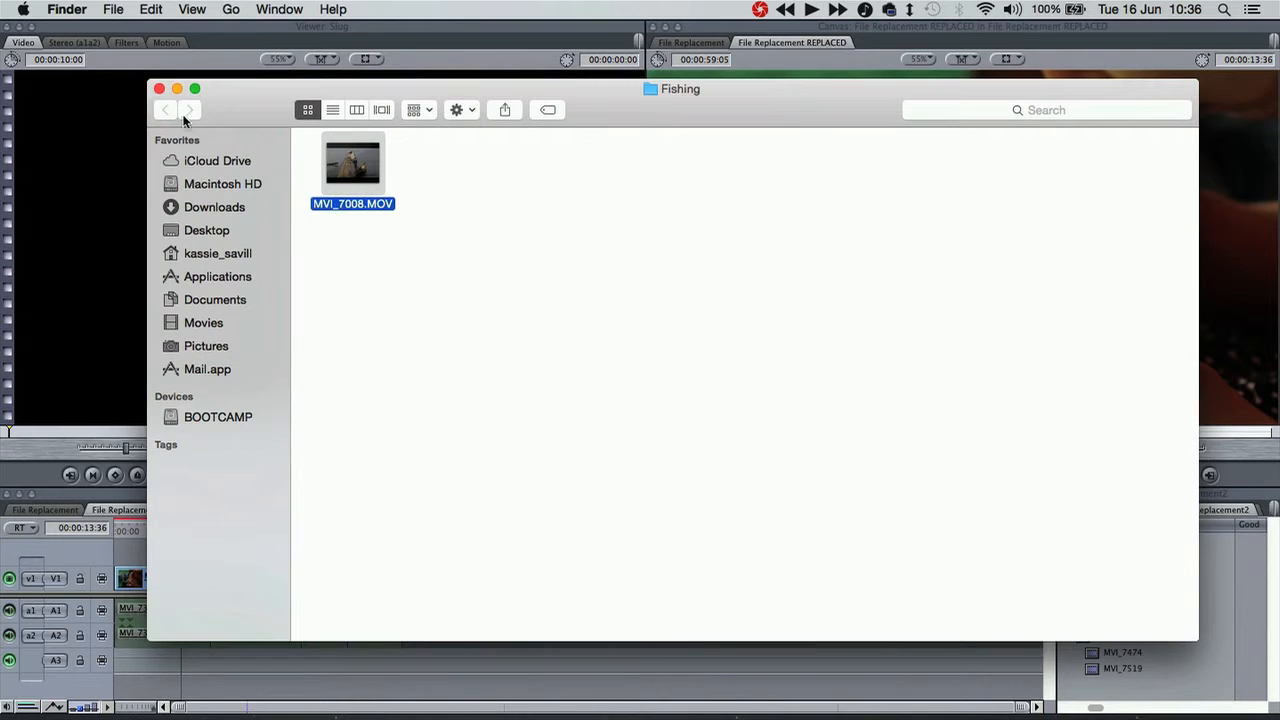
pyautogui.click(335, 110)
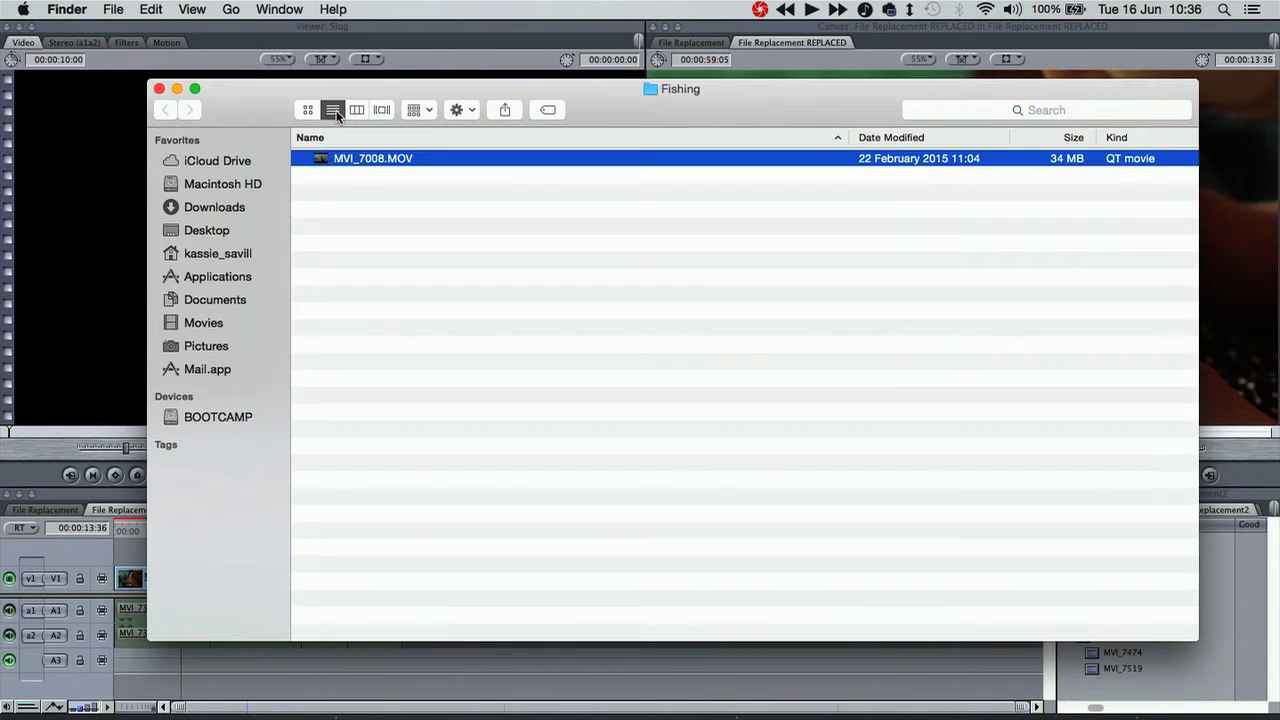
pyautogui.click(358, 109)
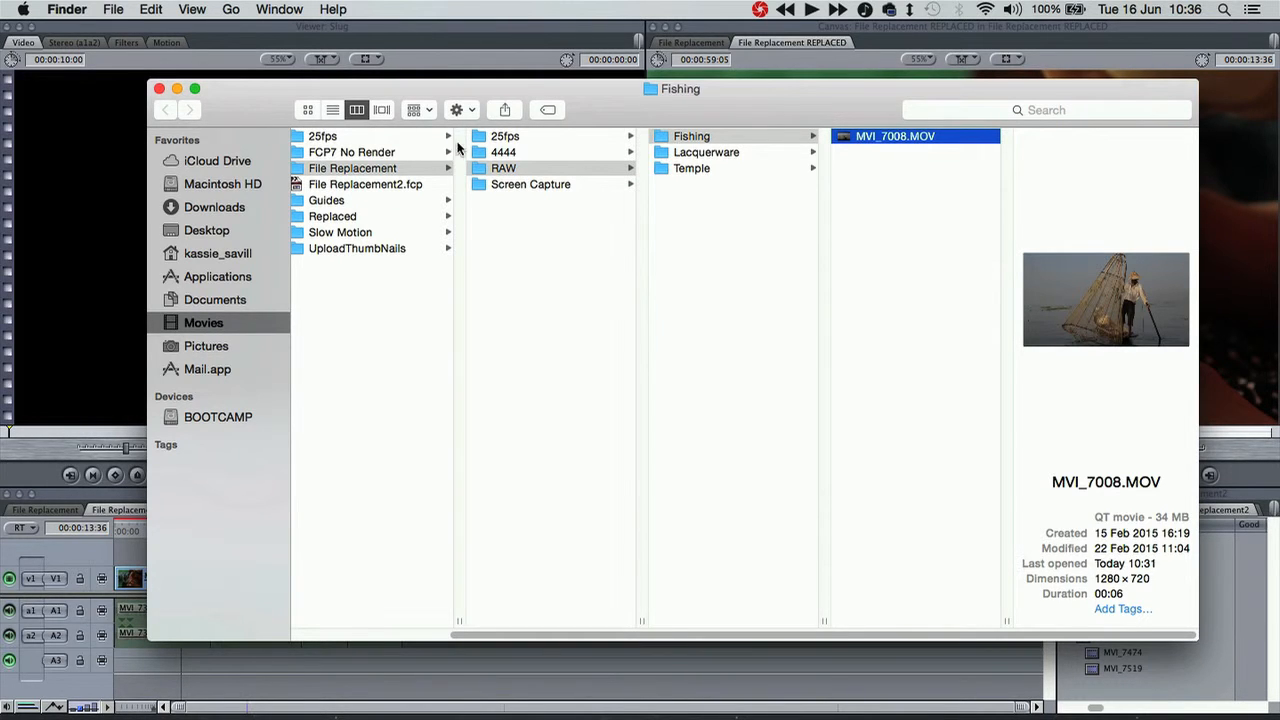
pyautogui.click(161, 90)
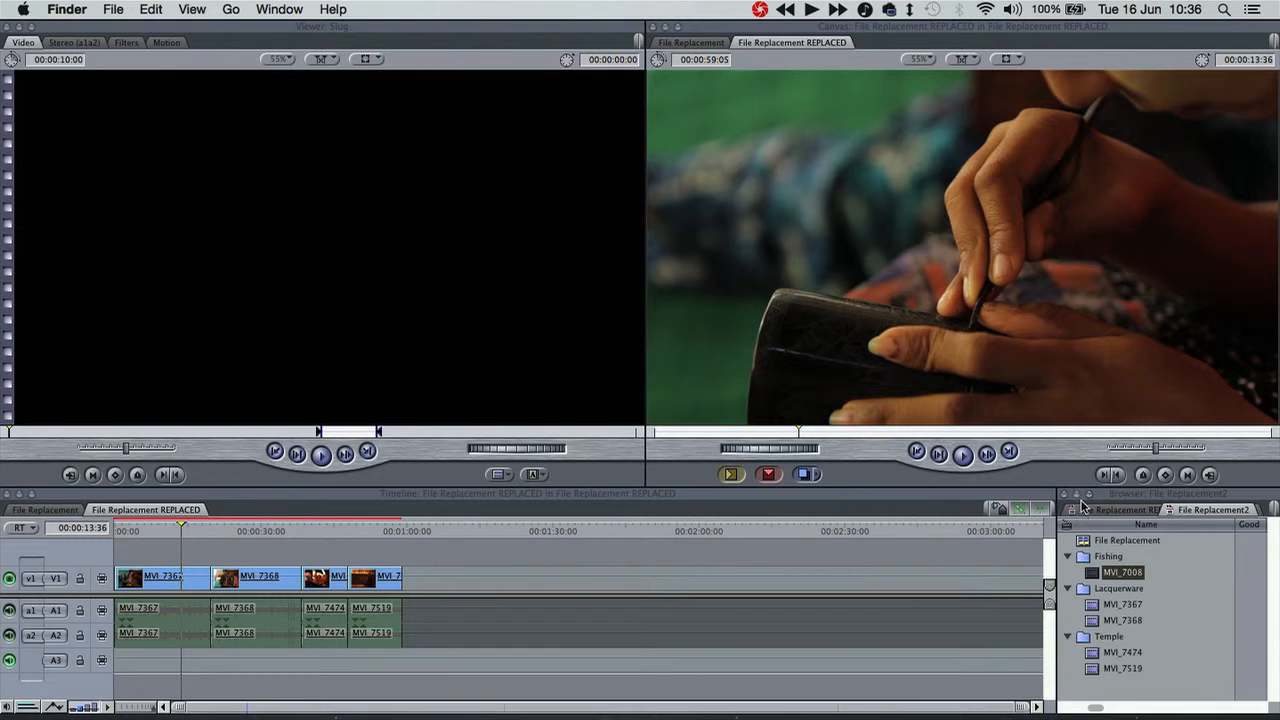
# - Reveal the REPLACED project's MVI_7367 clip in Finder and examine the Replaced folder's project, Media and Render Files structure
pyautogui.click(1085, 510)
pyautogui.click(1110, 572)
pyautogui.rightClick(1096, 575)
pyautogui.click(1156, 460)
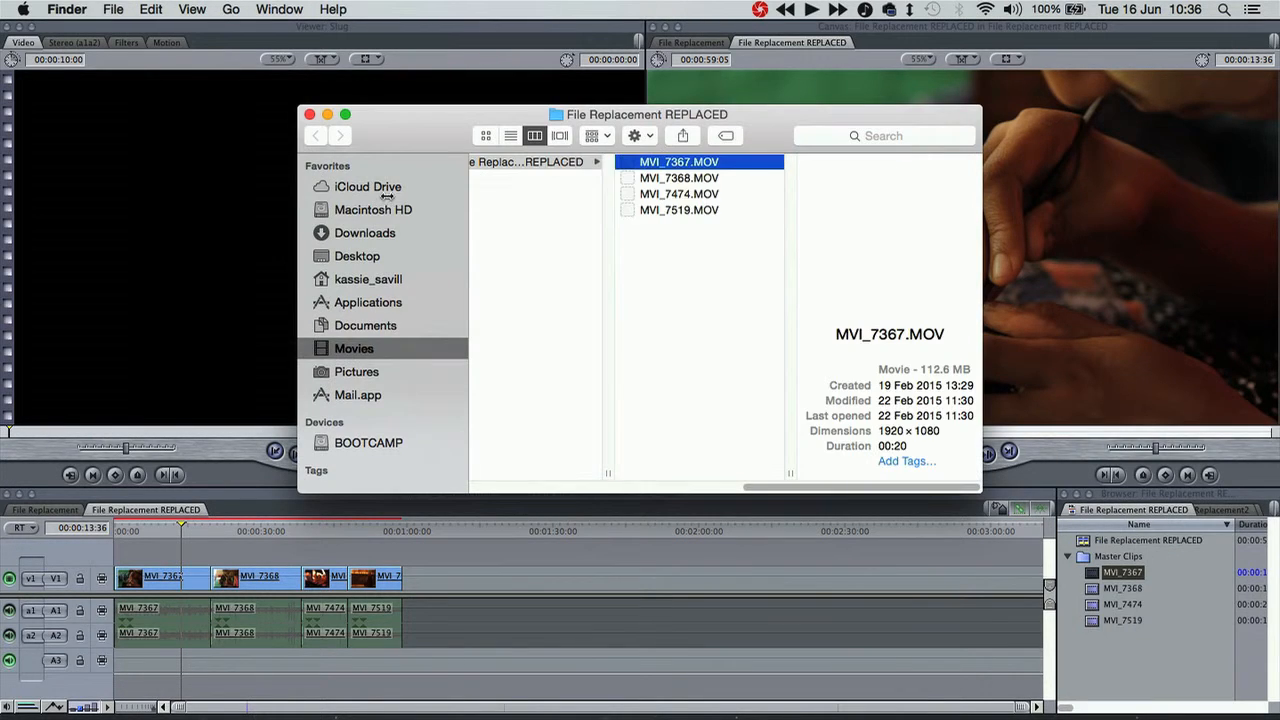
pyautogui.moveTo(858, 487); pyautogui.dragTo(677, 491)
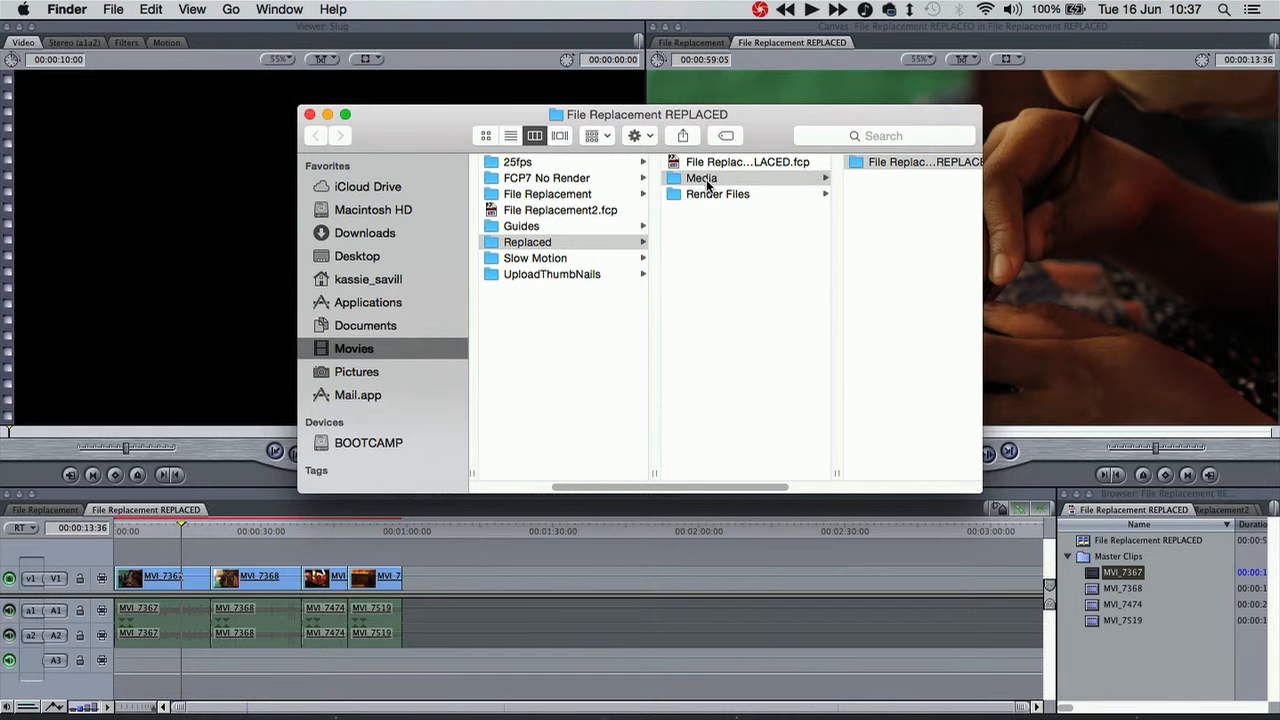
pyautogui.moveTo(704, 488); pyautogui.dragTo(795, 490)
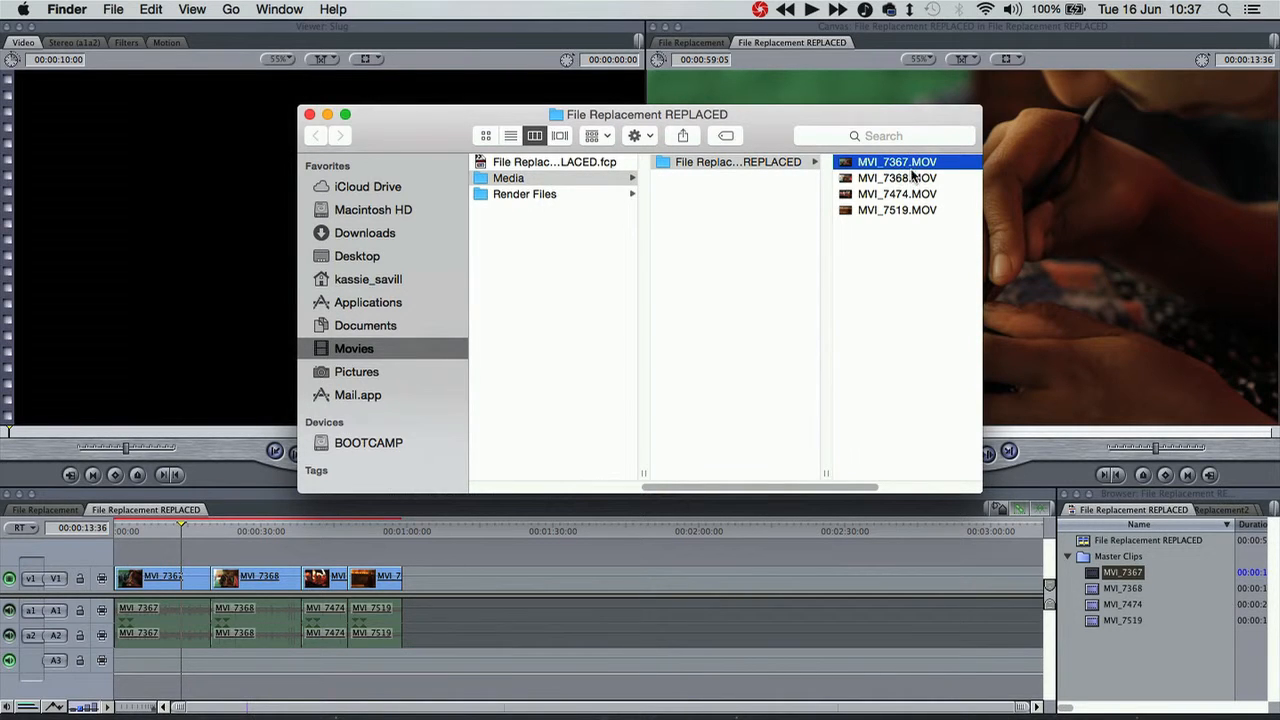
pyautogui.click(310, 115)
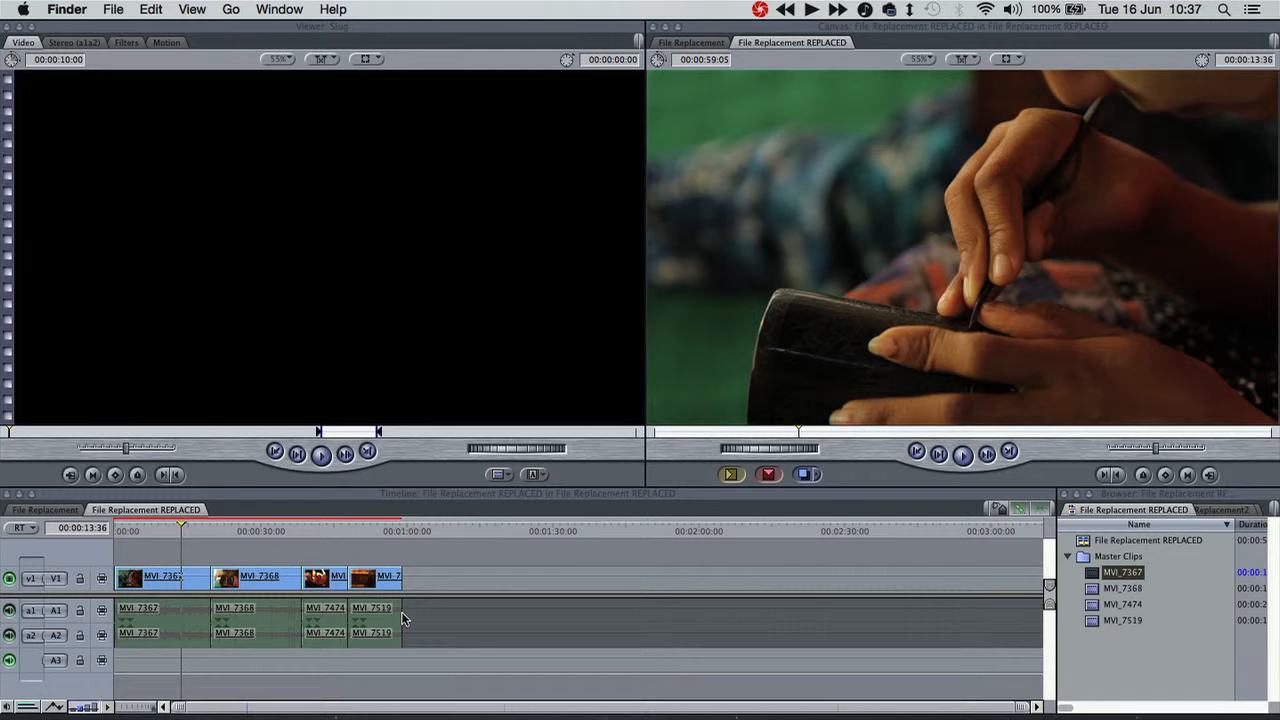
# - Open Movies > Video Tutorials in a new Finder window and select the File Replacement folder
pyautogui.press('super+n')
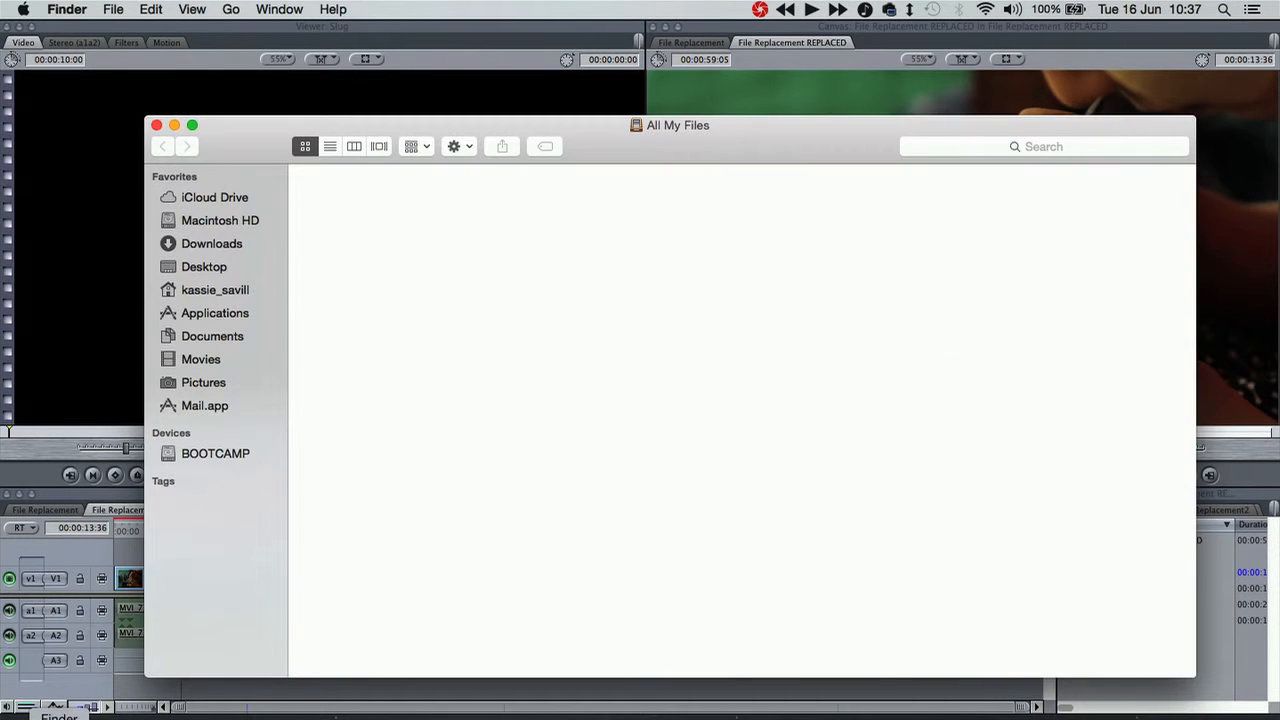
pyautogui.click(222, 361)
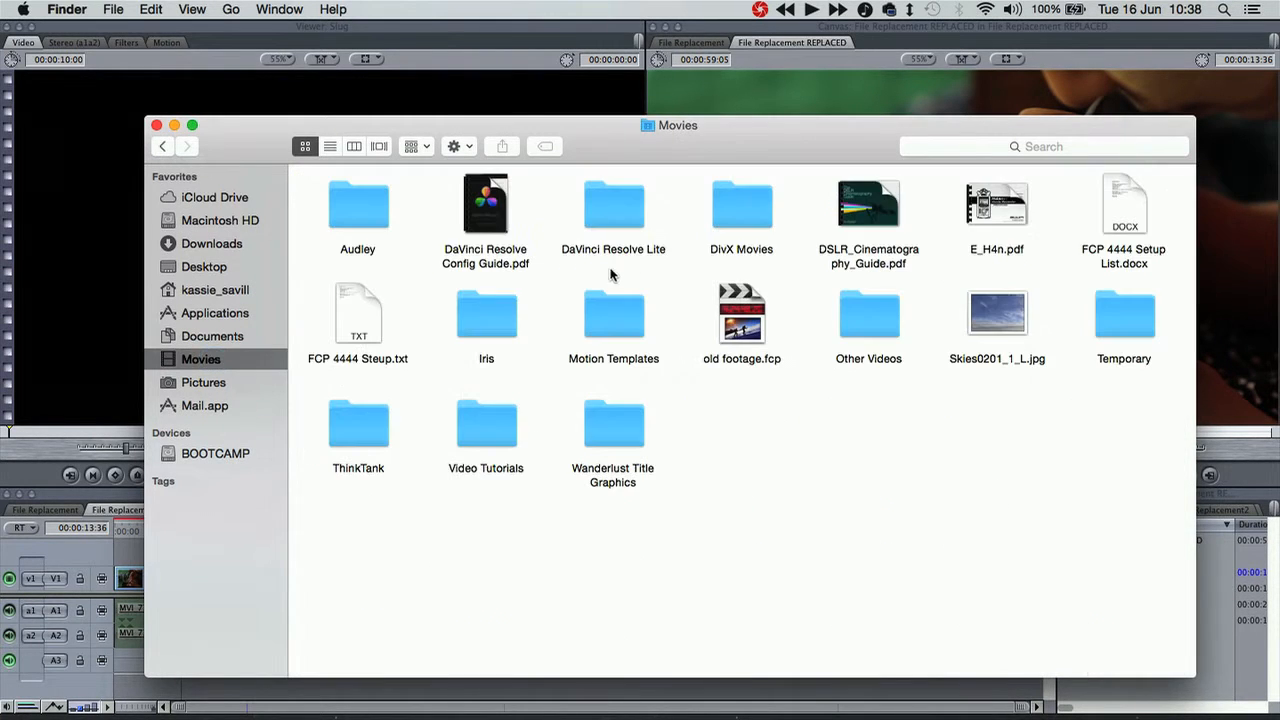
pyautogui.doubleClick(484, 408)
pyautogui.click(612, 205)
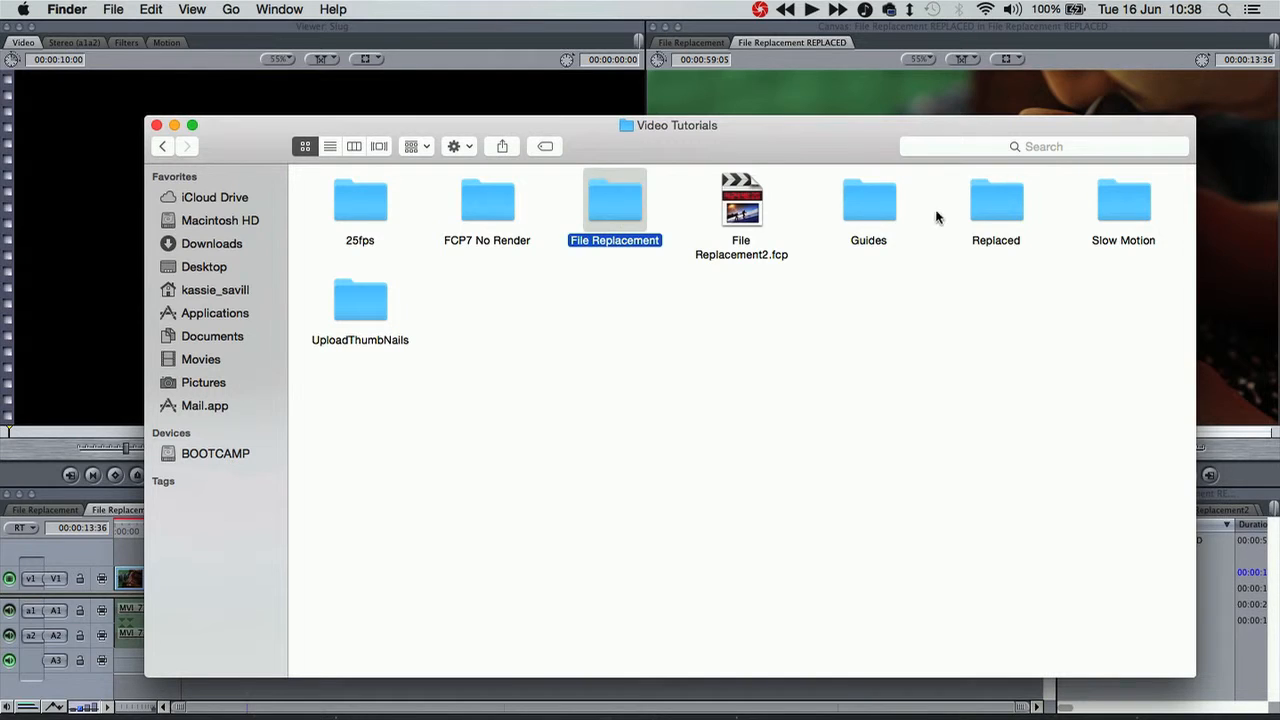
# - Open the Replaced > Media > File Replacement REPLACED folder inside Video Tutorials
pyautogui.click(983, 205)
pyautogui.doubleClick(983, 205)
pyautogui.doubleClick(473, 228)
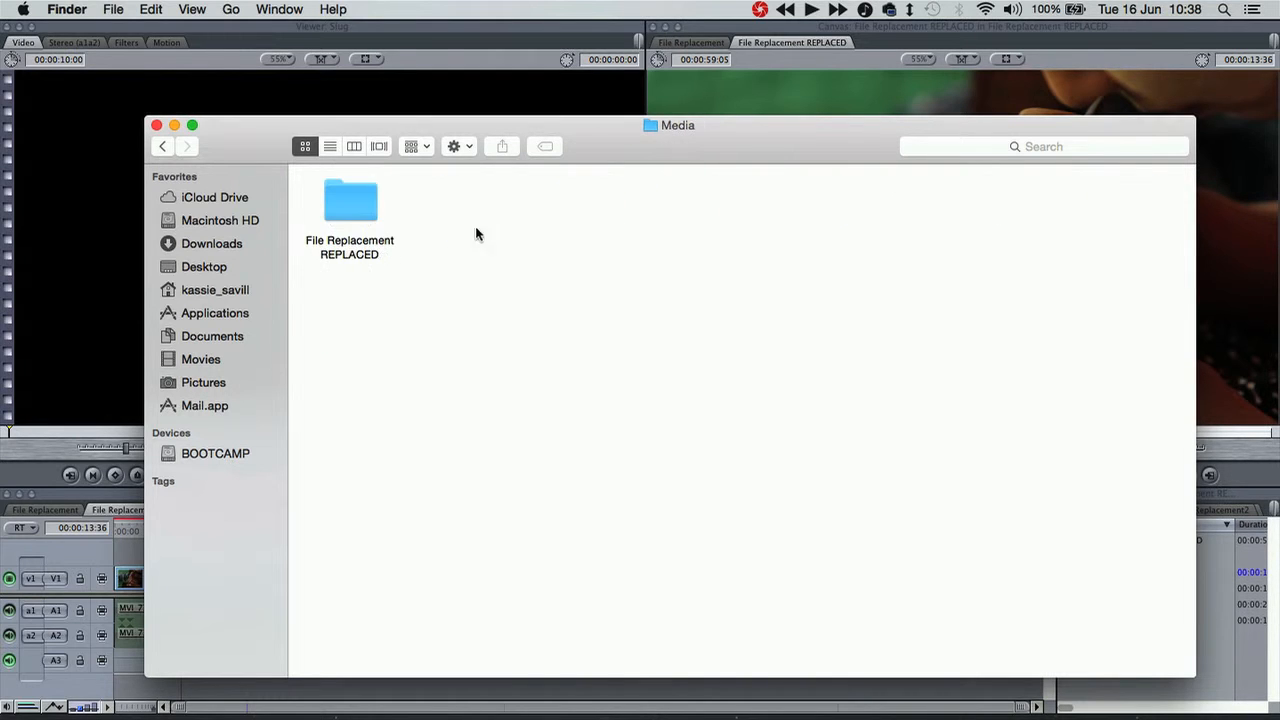
pyautogui.doubleClick(352, 196)
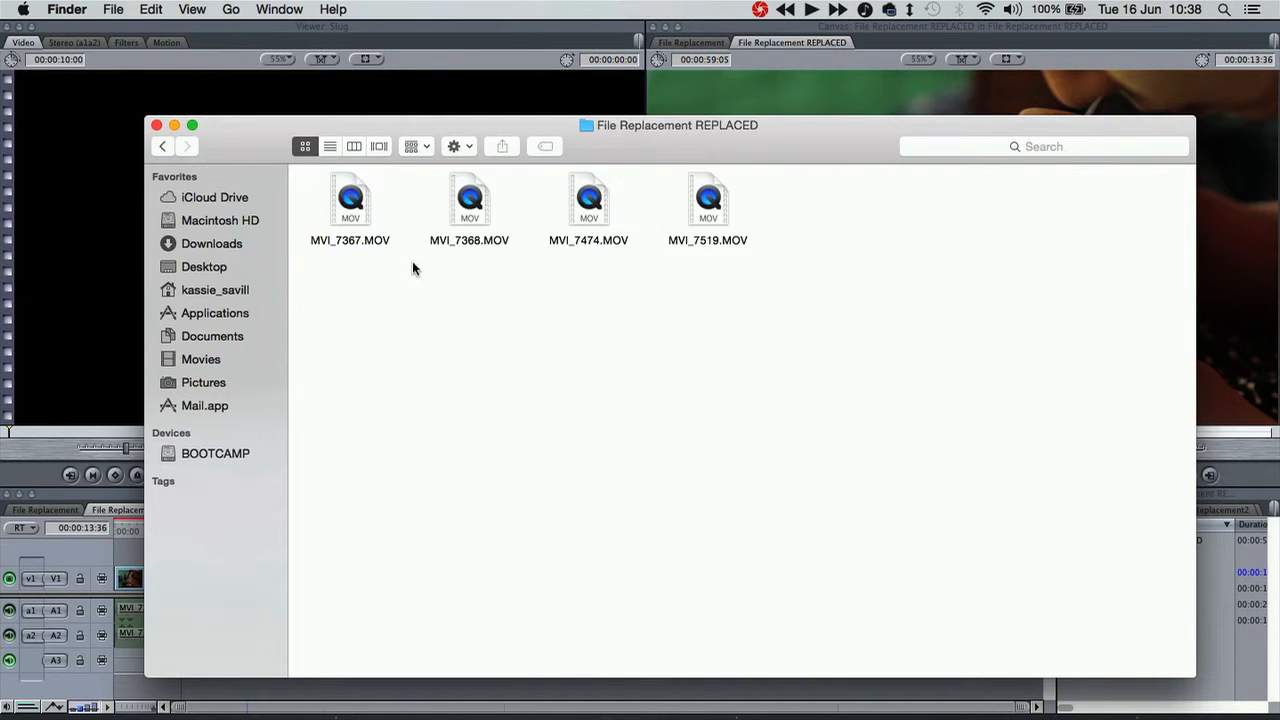
# - Switch to Compressor and add all four MOV clips from the File Replacement REPLACED folder to the current batch
pyautogui.moveTo(875, 352); pyautogui.dragTo(324, 194)
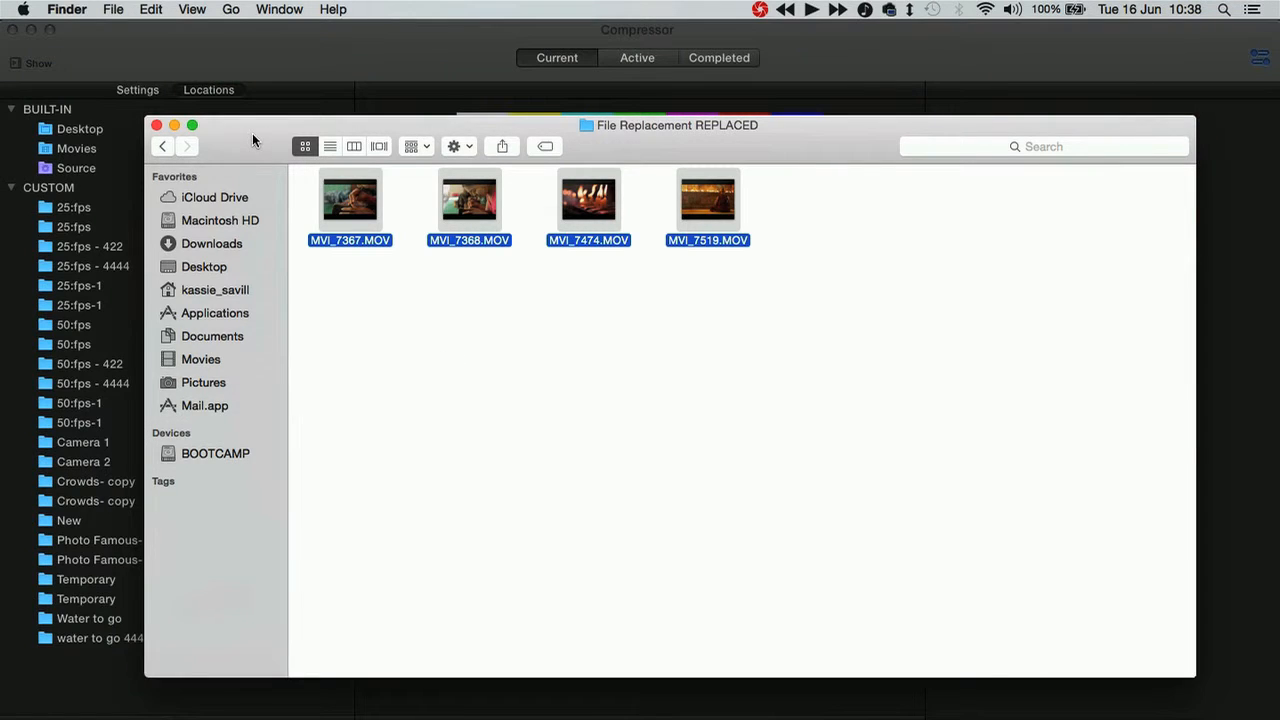
pyautogui.moveTo(252, 133); pyautogui.dragTo(1085, 138)
pyautogui.moveTo(1166, 246); pyautogui.dragTo(605, 590)
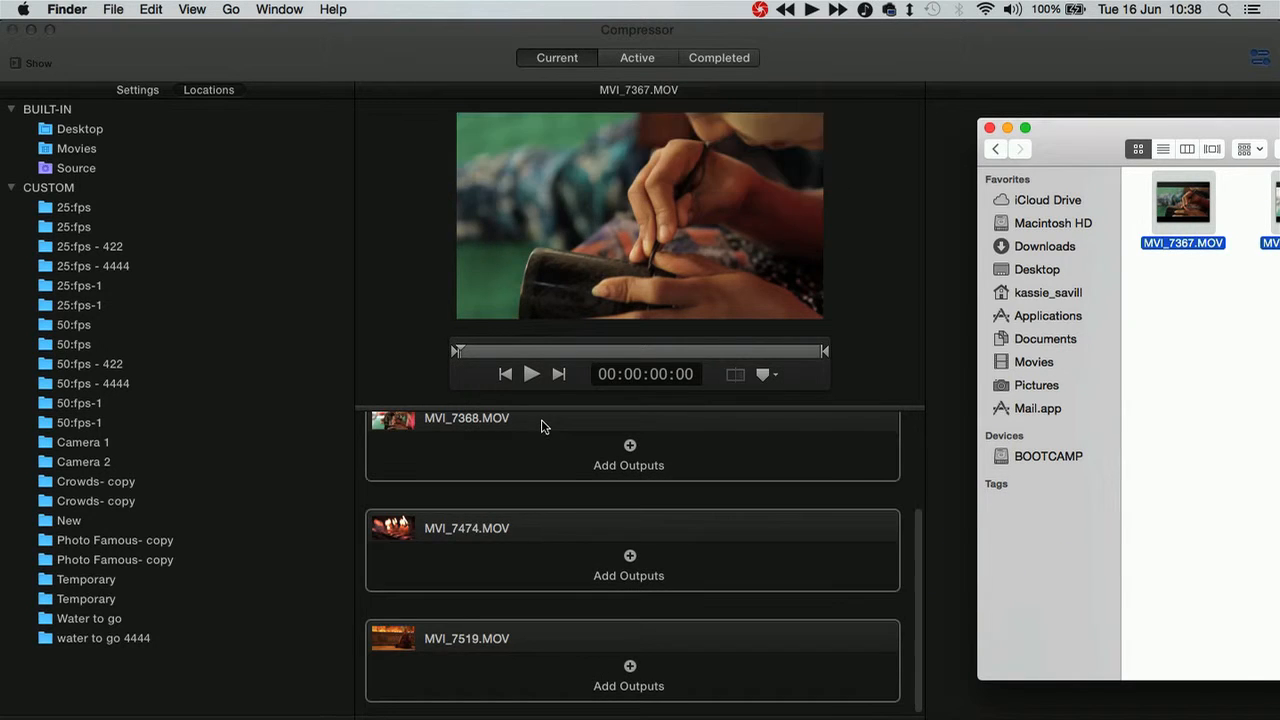
# - Apply the built-in Apple ProRes 4444 setting to the MVI_7368.MOV job
pyautogui.click(150, 92)
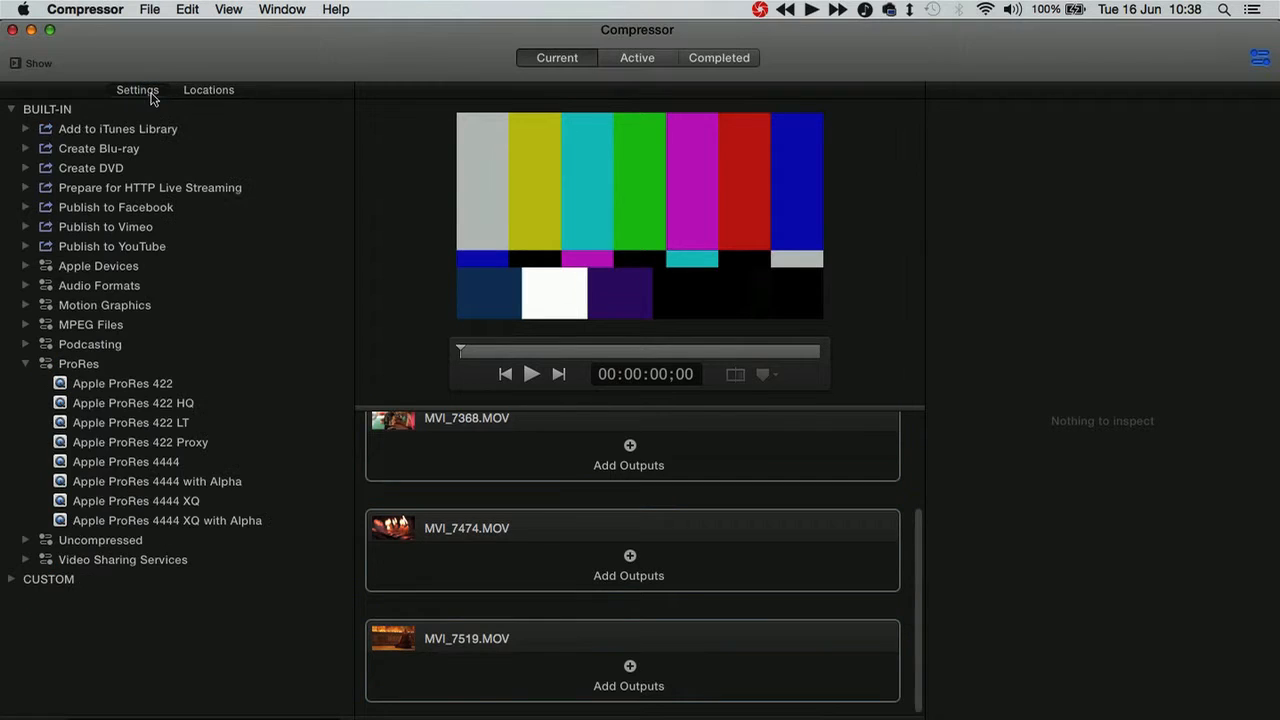
pyautogui.click(160, 462)
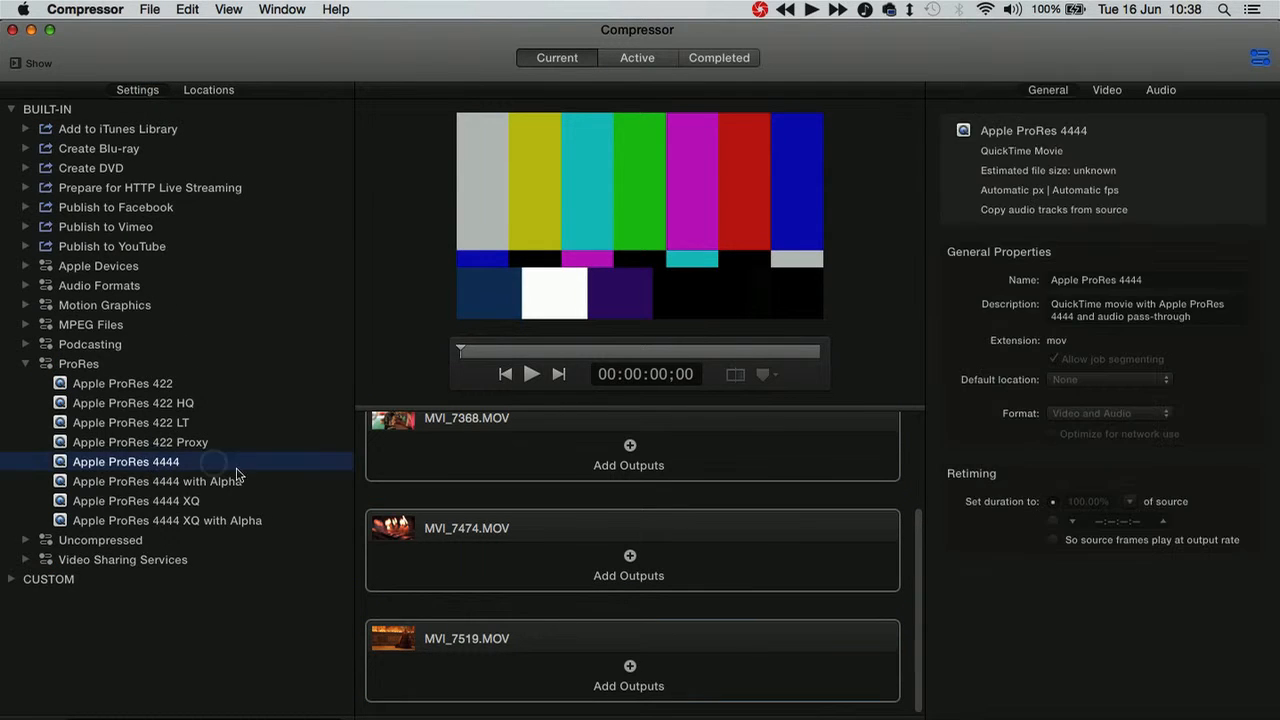
pyautogui.click(365, 496)
pyautogui.moveTo(170, 464); pyautogui.dragTo(491, 466)
# - Set the MVI_7368 output's location to the custom Temporary folder
pyautogui.click(210, 91)
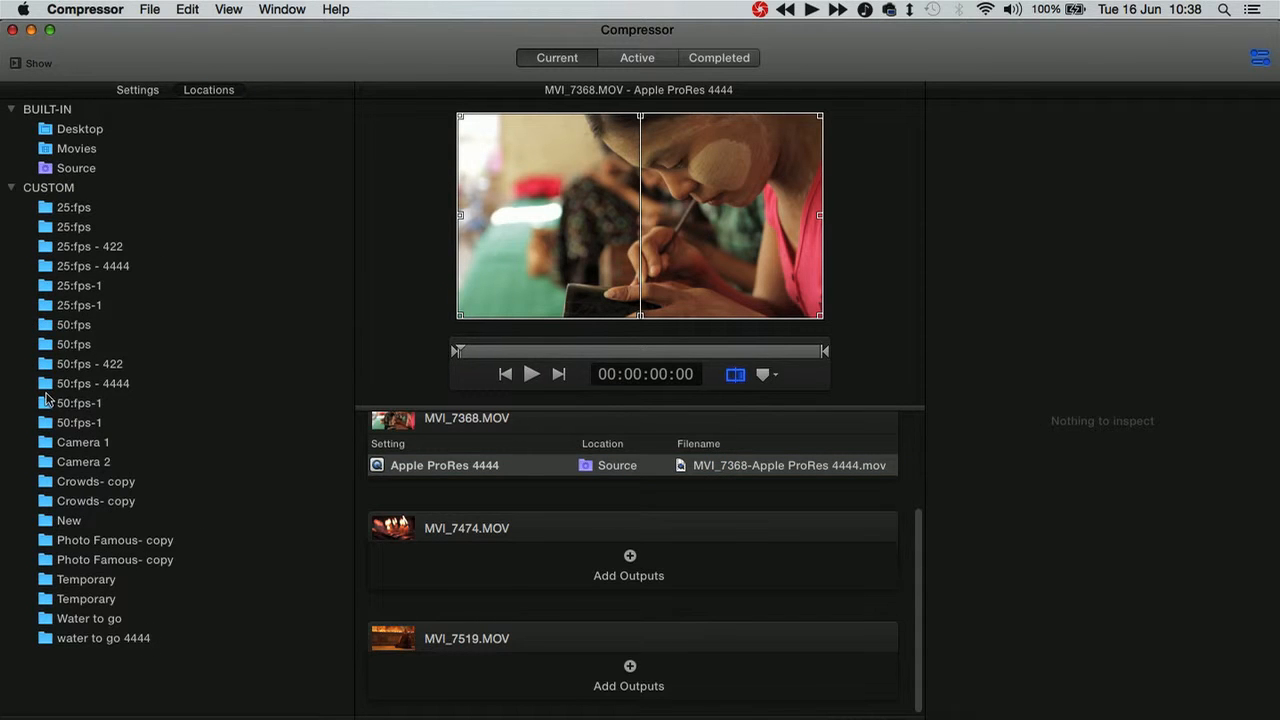
pyautogui.click(80, 579)
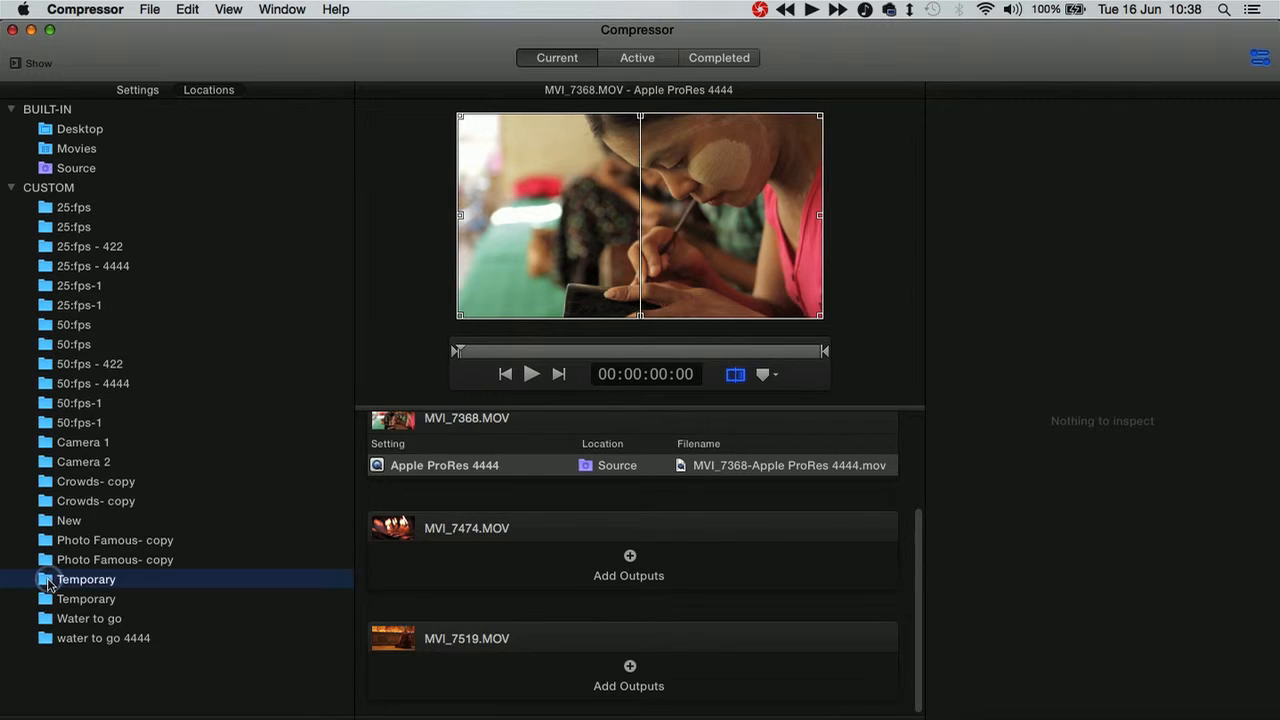
pyautogui.moveTo(457, 493); pyautogui.dragTo(607, 473)
# - Copy the MVI_7368 job's Apple ProRes 4444 output and paste it onto the other jobs in the batch
pyautogui.click(607, 473)
pyautogui.press('super+c')
pyautogui.click(585, 502)
pyautogui.press('super+a')
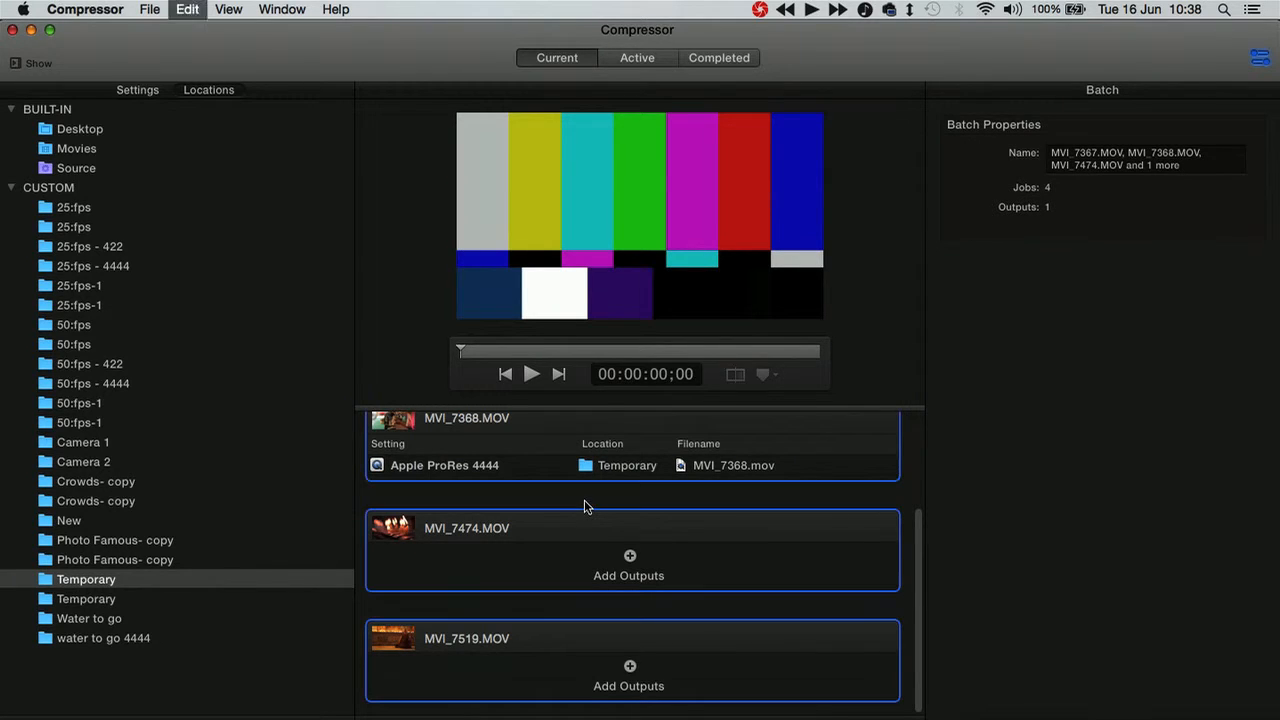
pyautogui.keyDown('super'); pyautogui.click(548, 459); pyautogui.keyUp('super')
pyautogui.press('super+v')
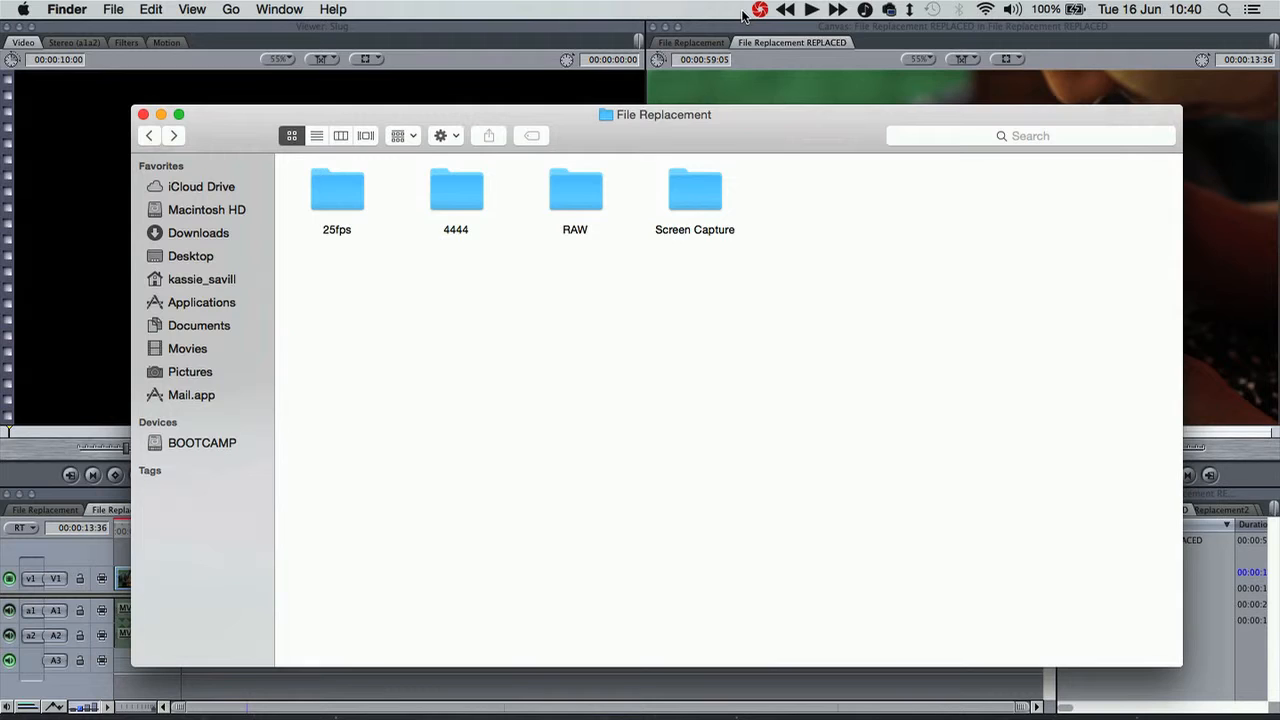
# - Return to Final Cut Pro, select every item in the File Replacement REPLACED project and start reconnecting their media
pyautogui.click(161, 116)
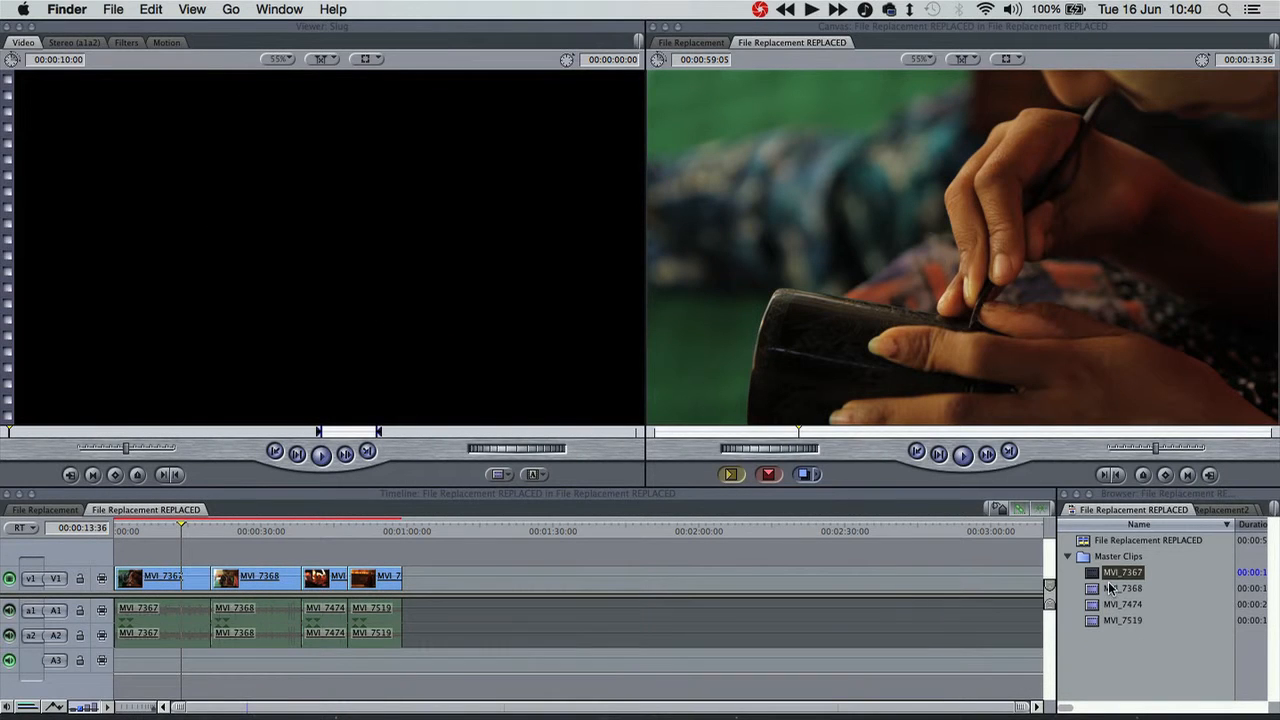
pyautogui.click(1120, 636)
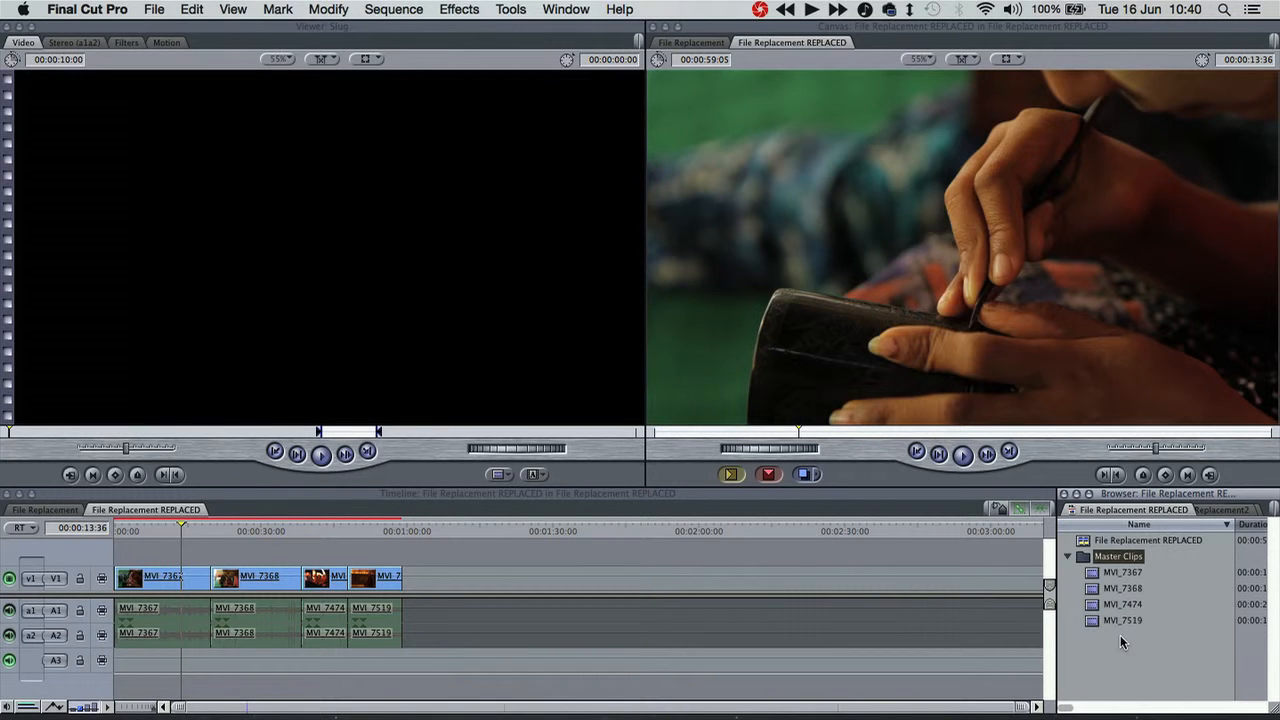
pyautogui.press('super+a')
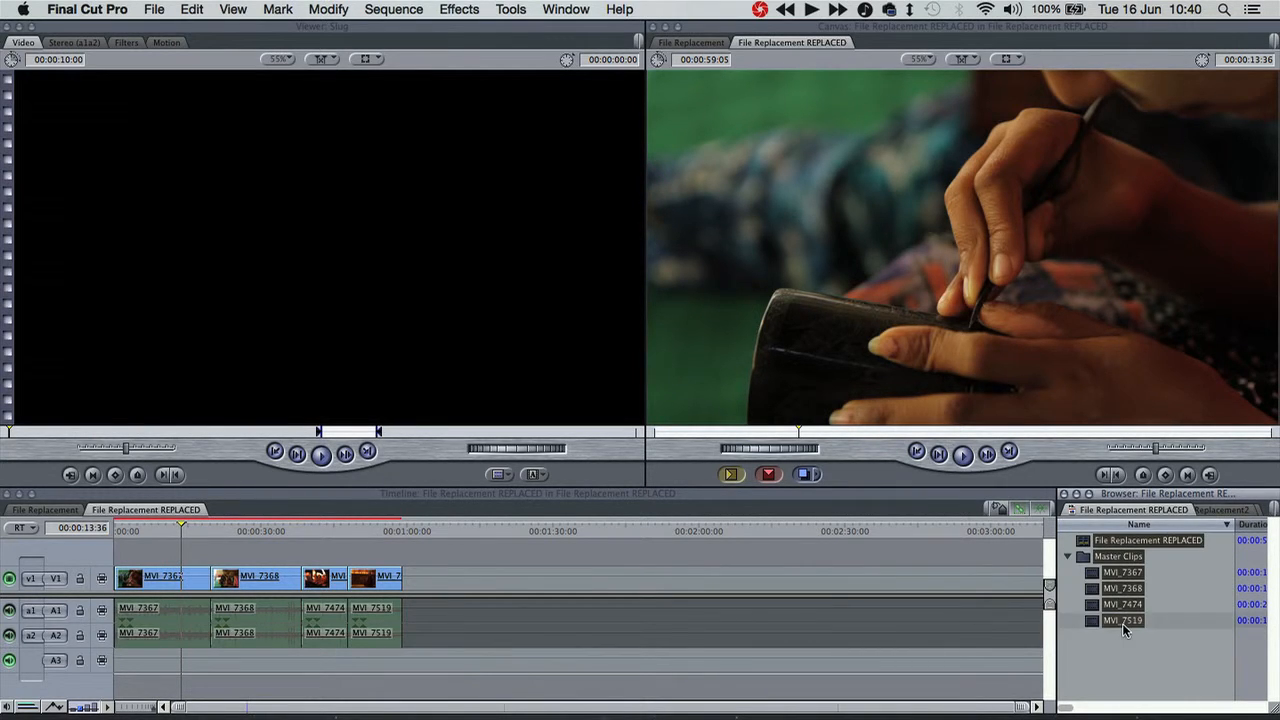
pyautogui.rightClick(1122, 623)
pyautogui.click(1158, 492)
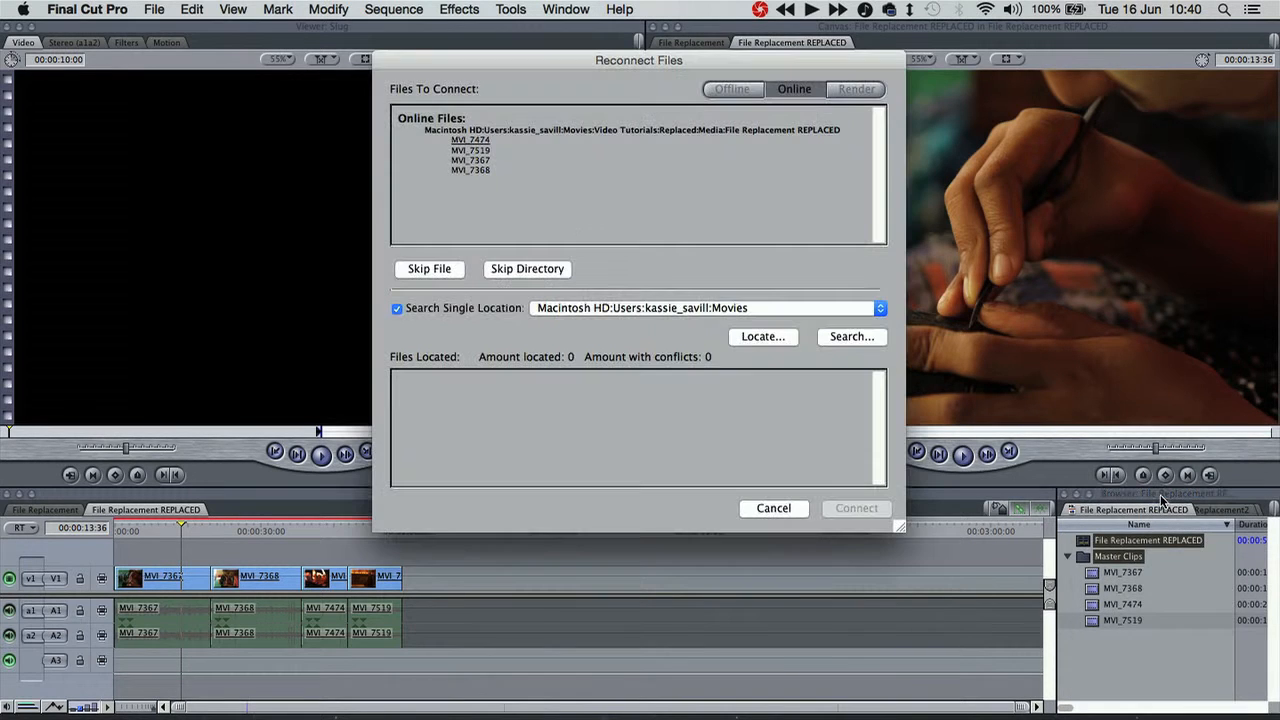
# - Locate MVI_7474.mov in Video Tutorials > File Replacement > 4444 and reconnect all the clips to the files in that folder
pyautogui.click(762, 336)
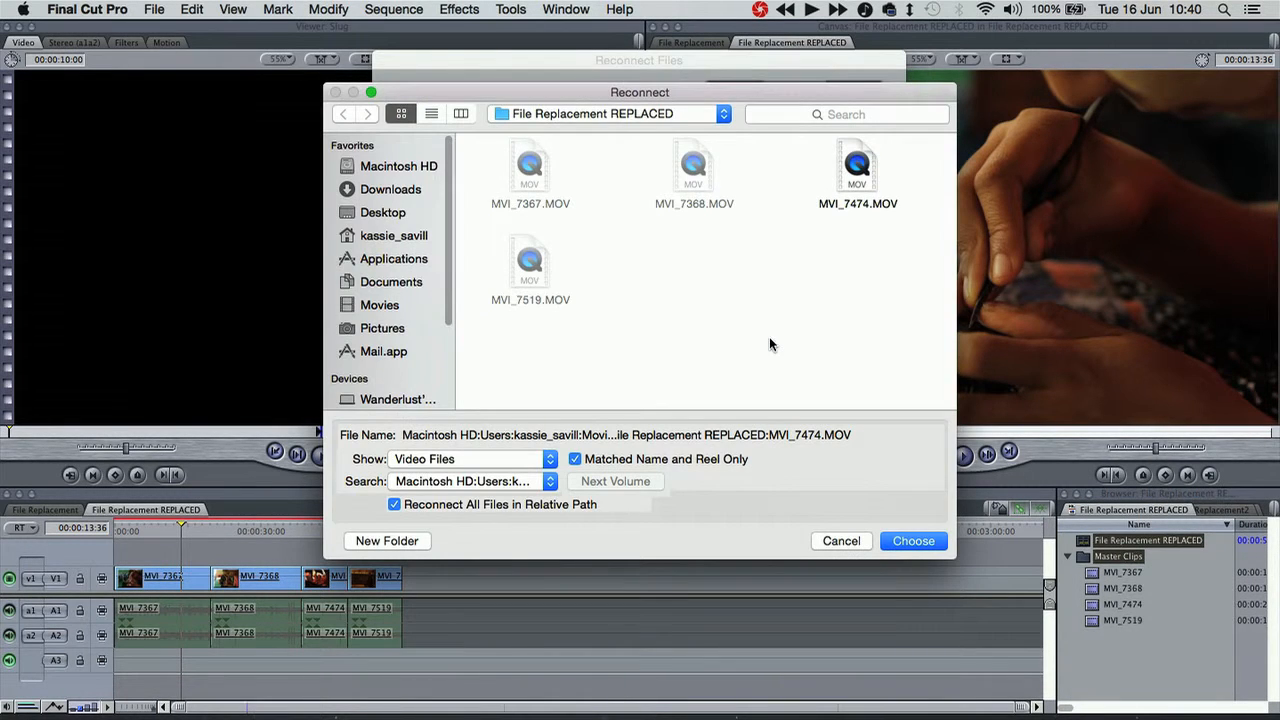
pyautogui.click(674, 113)
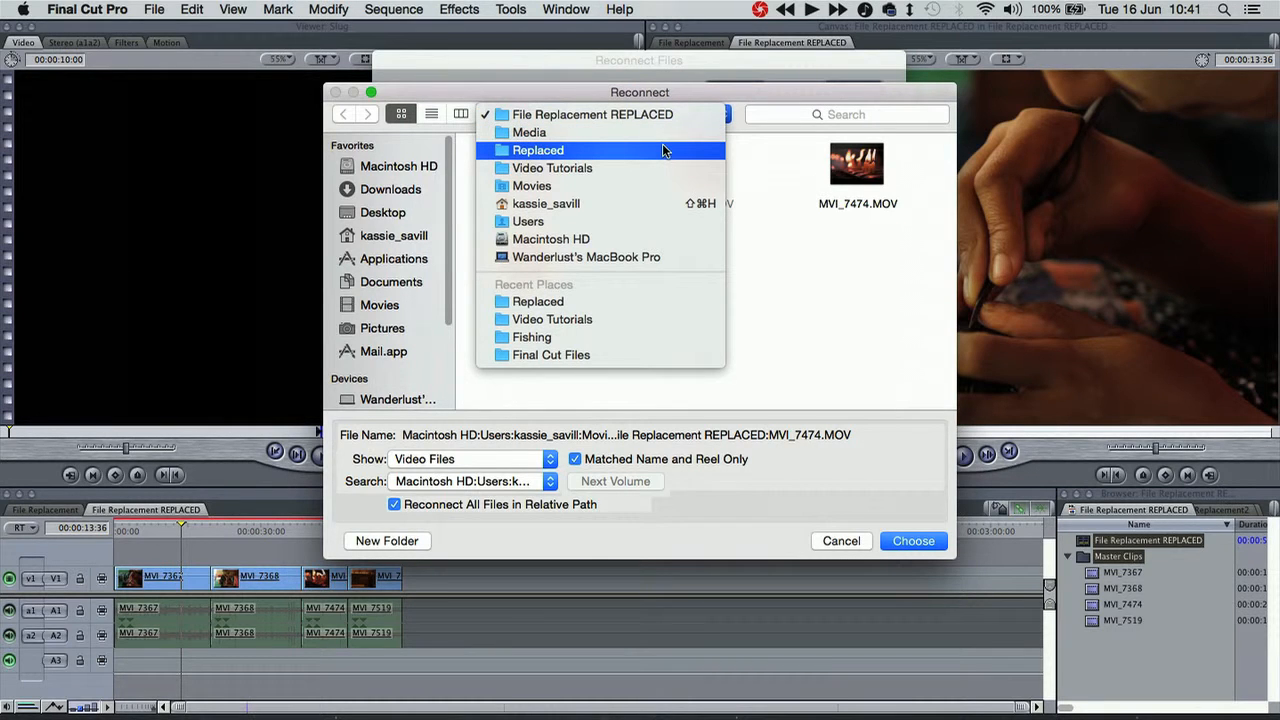
pyautogui.click(663, 150)
pyautogui.click(665, 118)
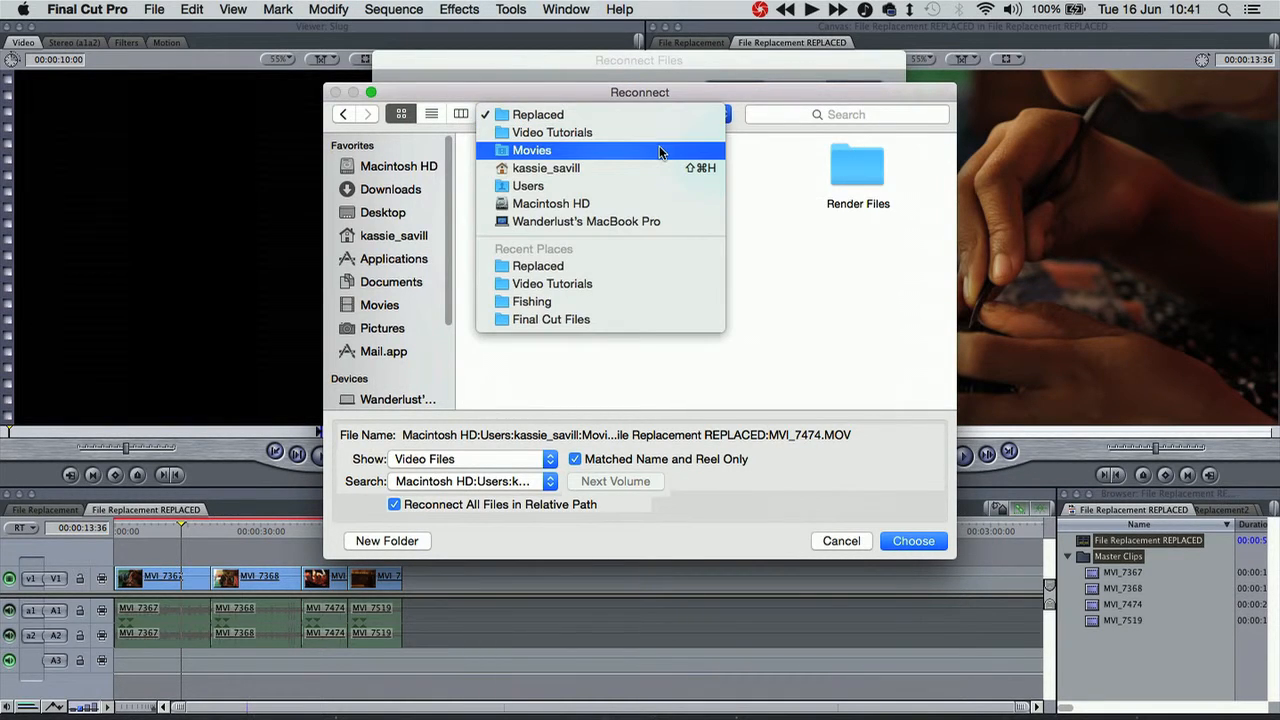
pyautogui.click(660, 132)
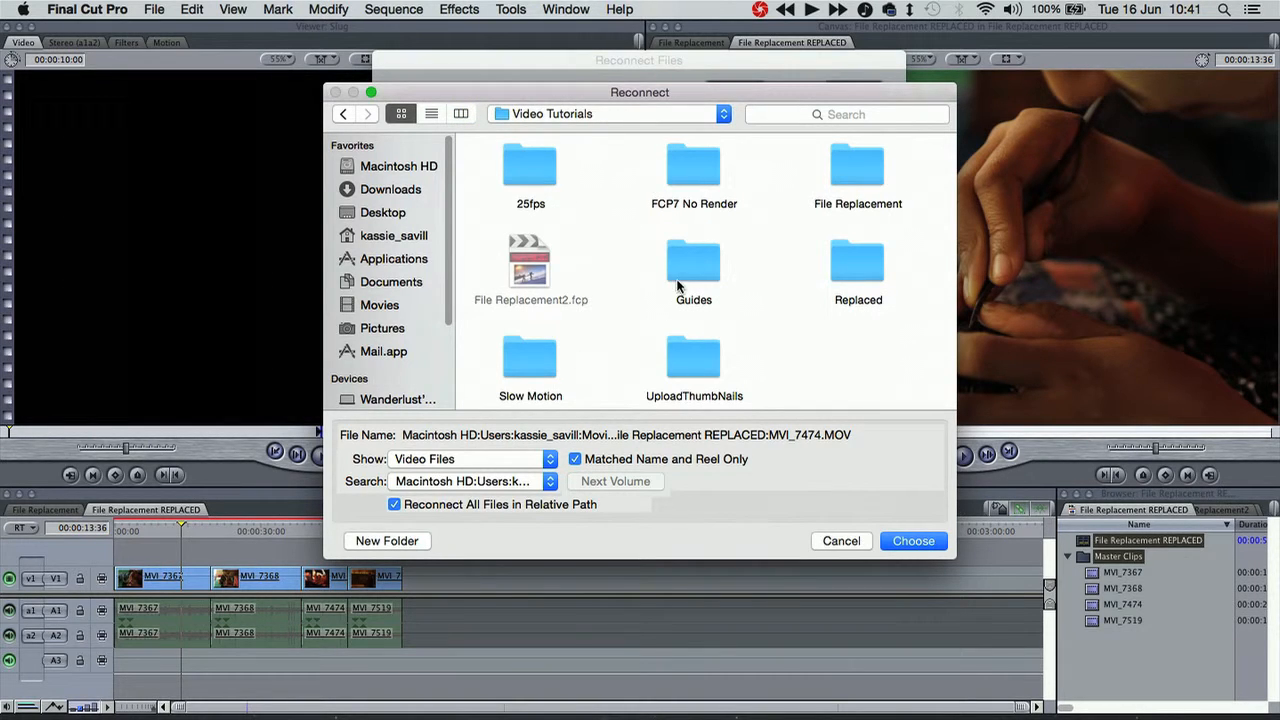
pyautogui.doubleClick(868, 172)
pyautogui.doubleClick(686, 160)
pyautogui.click(826, 202)
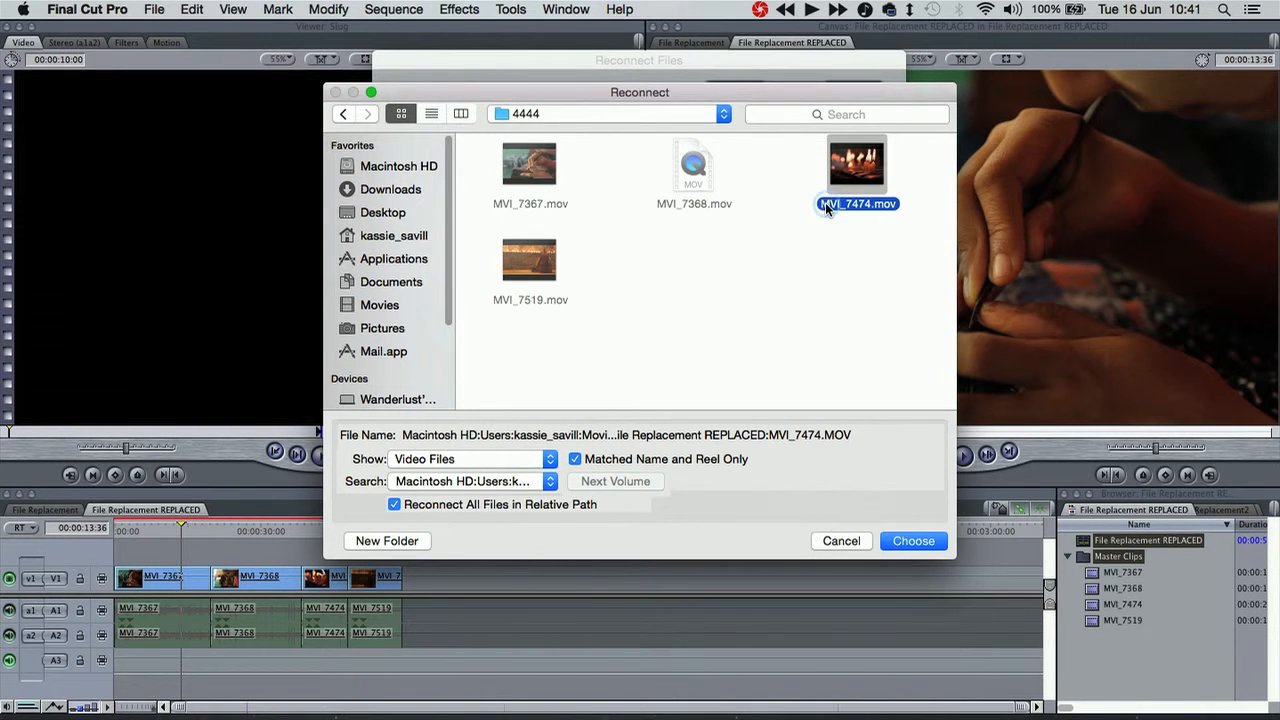
pyautogui.click(913, 541)
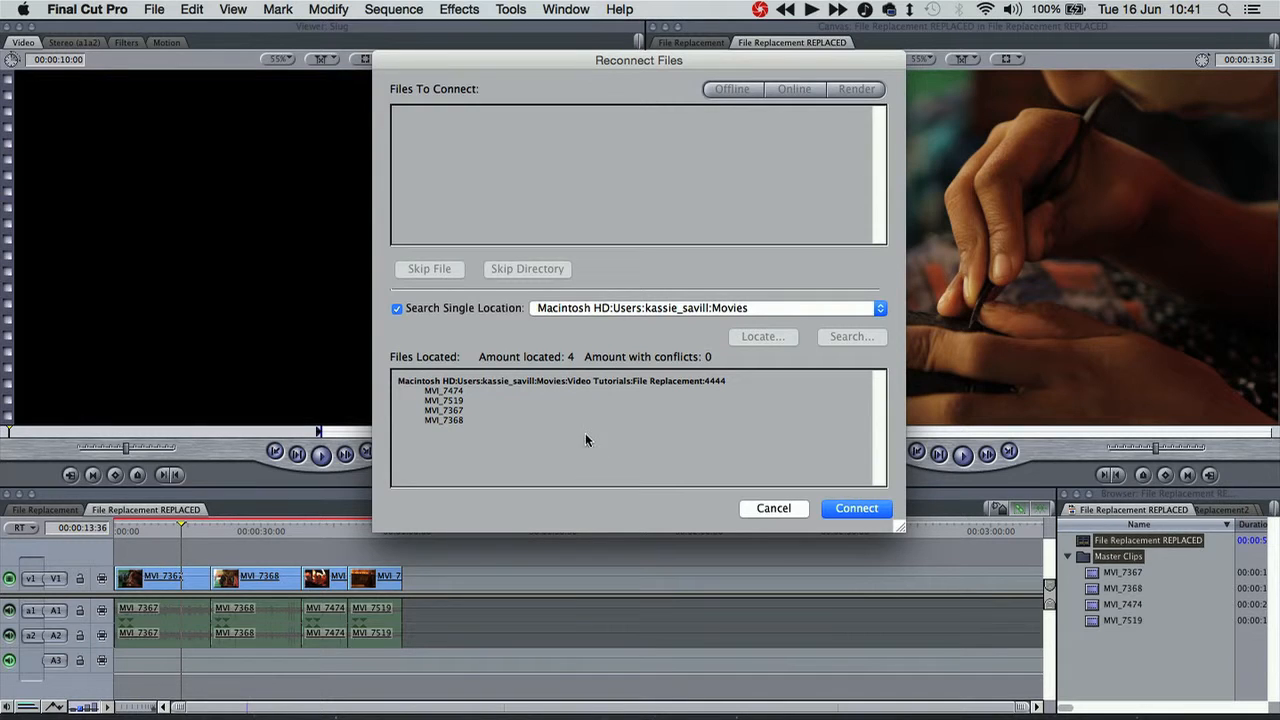
pyautogui.click(835, 508)
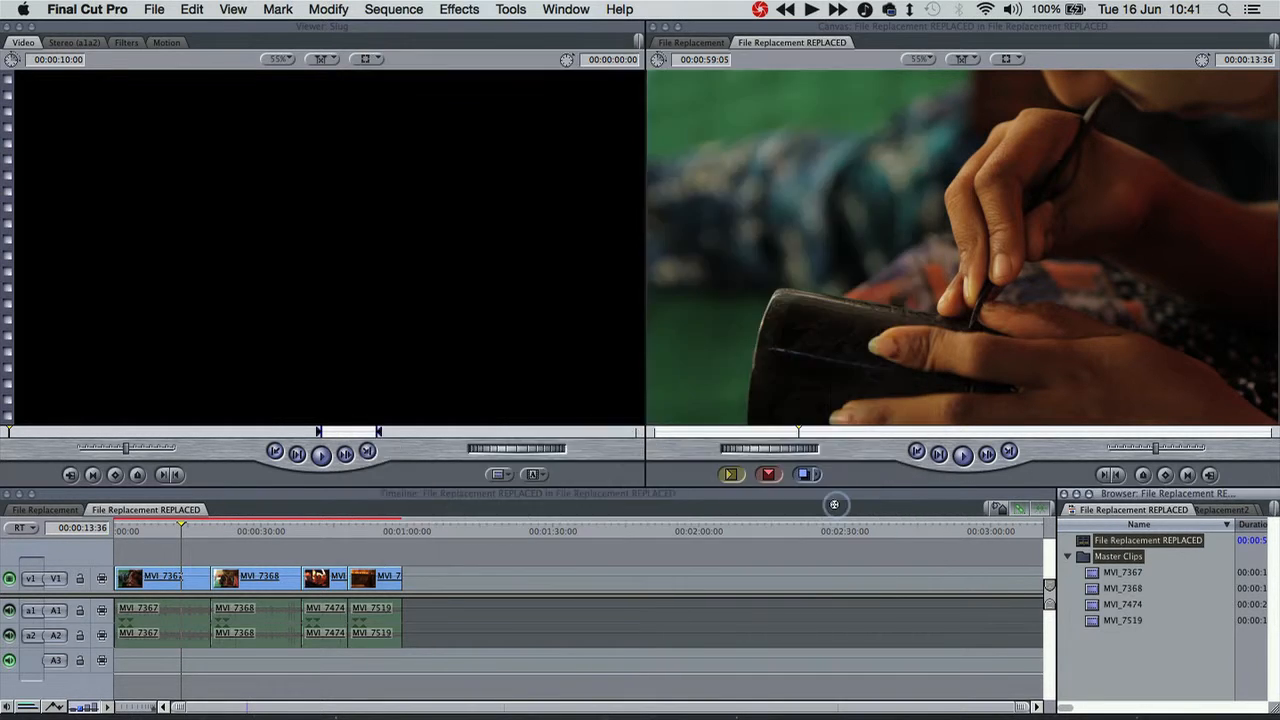
# - Widen the browser and check the frame size, frame rate and compressor of the reconnected master clips
pyautogui.moveTo(1049, 545); pyautogui.dragTo(418, 560)
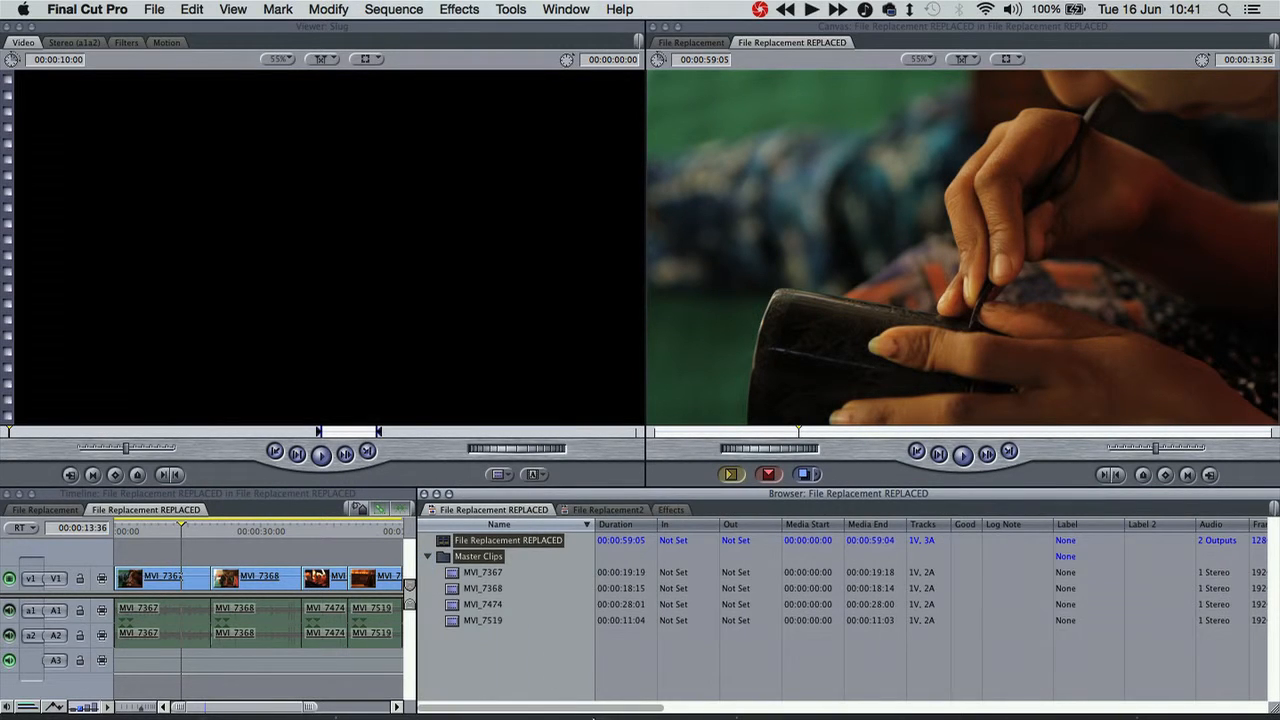
pyautogui.moveTo(598, 710); pyautogui.dragTo(742, 708)
pyautogui.moveTo(1027, 524); pyautogui.dragTo(1068, 534)
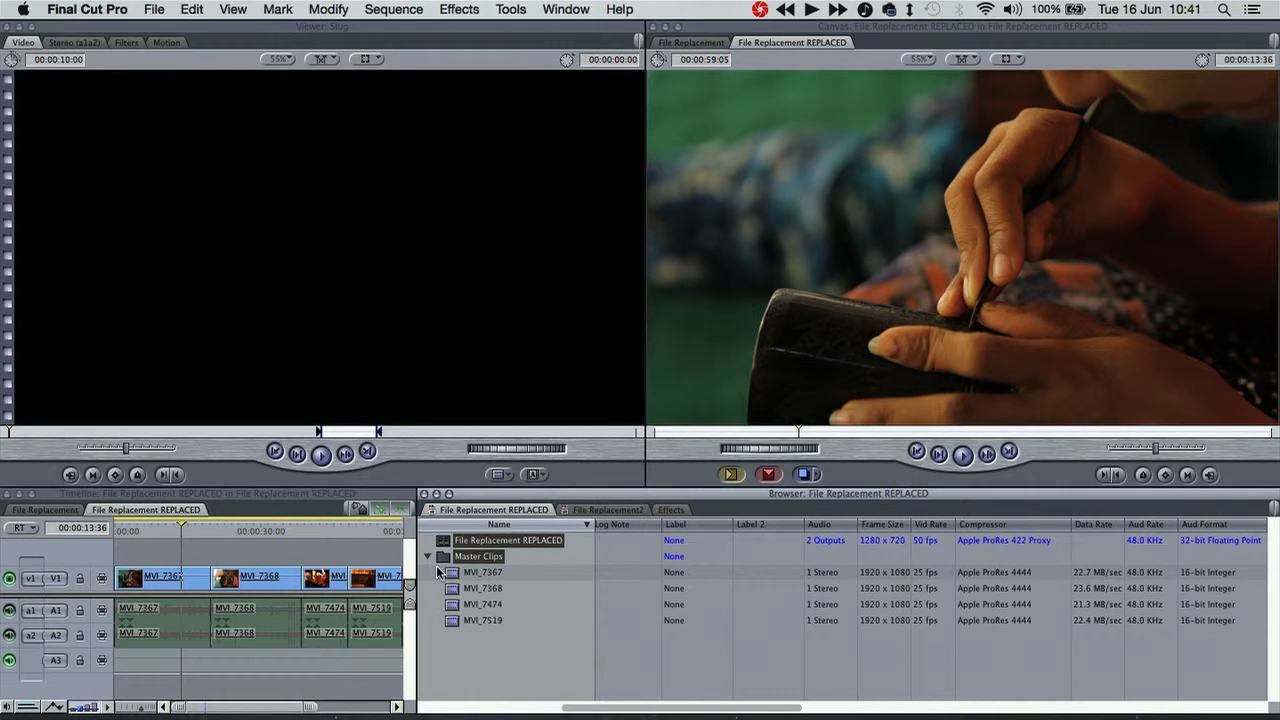
pyautogui.click(462, 603)
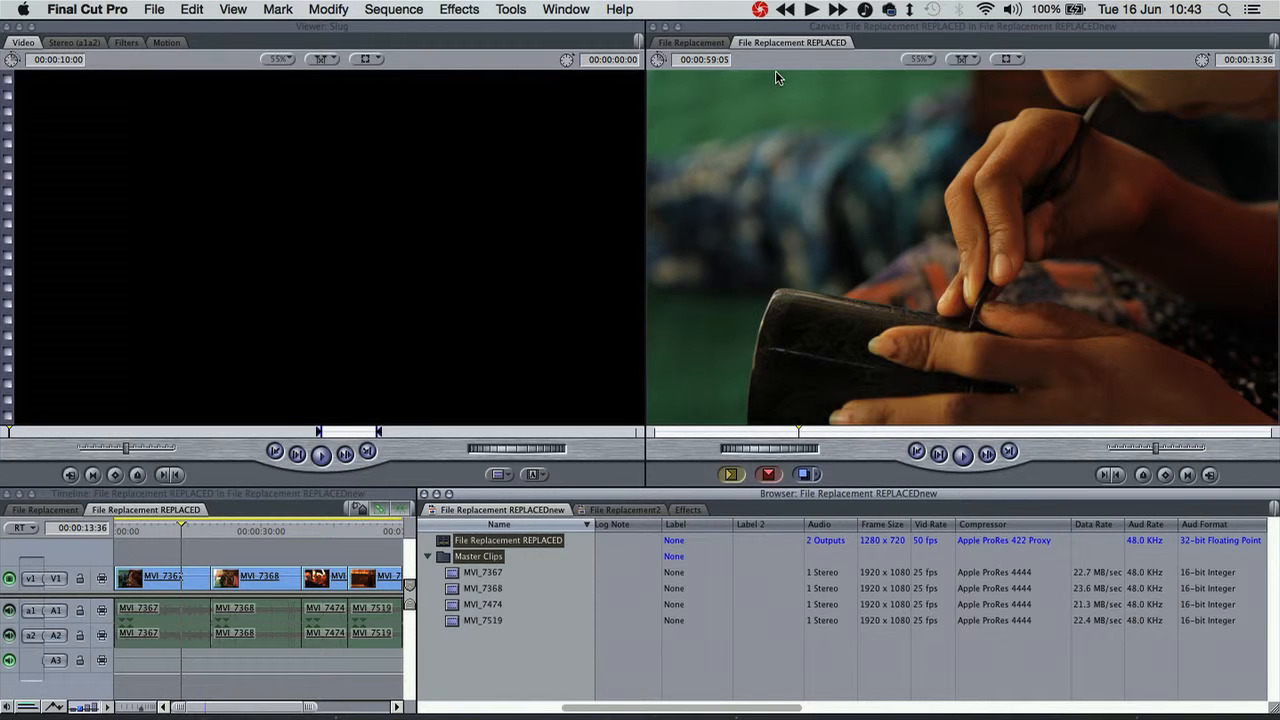
# - Set the File Replacement REPLACED sequence's compressor to Apple ProRes 4444 in its sequence settings
pyautogui.click(556, 630)
pyautogui.click(541, 541)
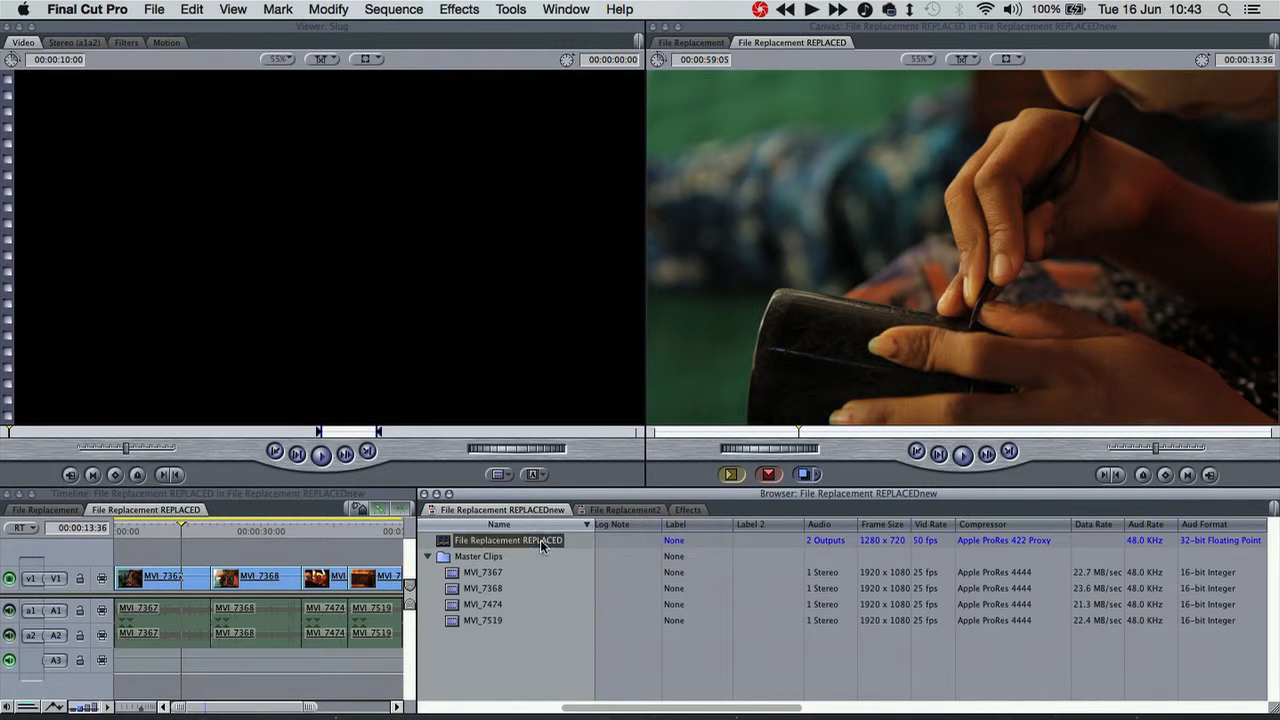
pyautogui.rightClick(540, 539)
pyautogui.click(637, 707)
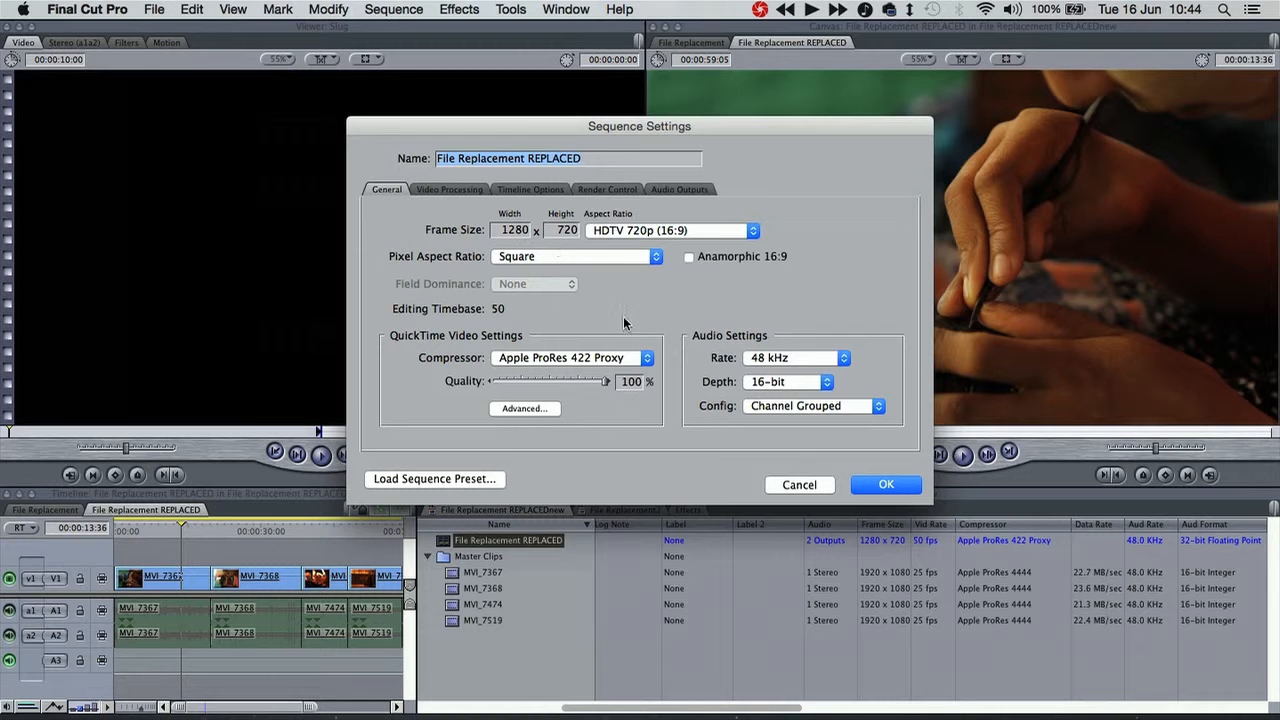
pyautogui.click(638, 358)
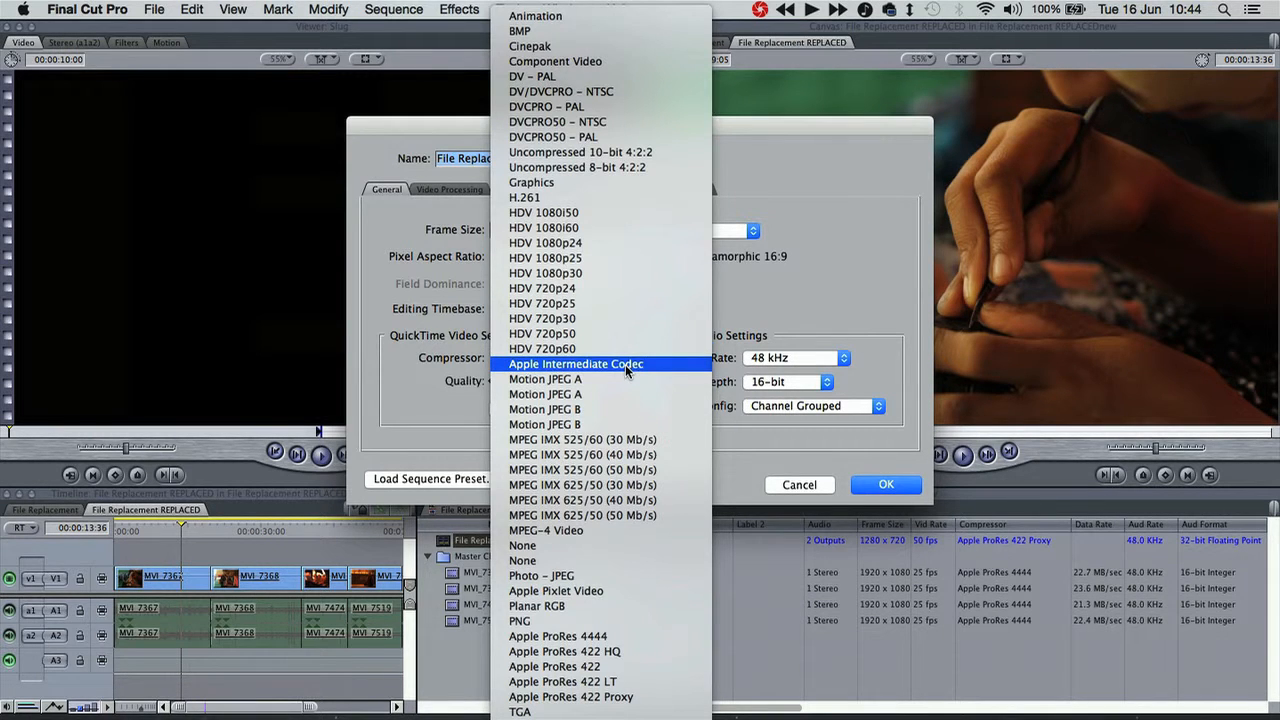
pyautogui.click(608, 636)
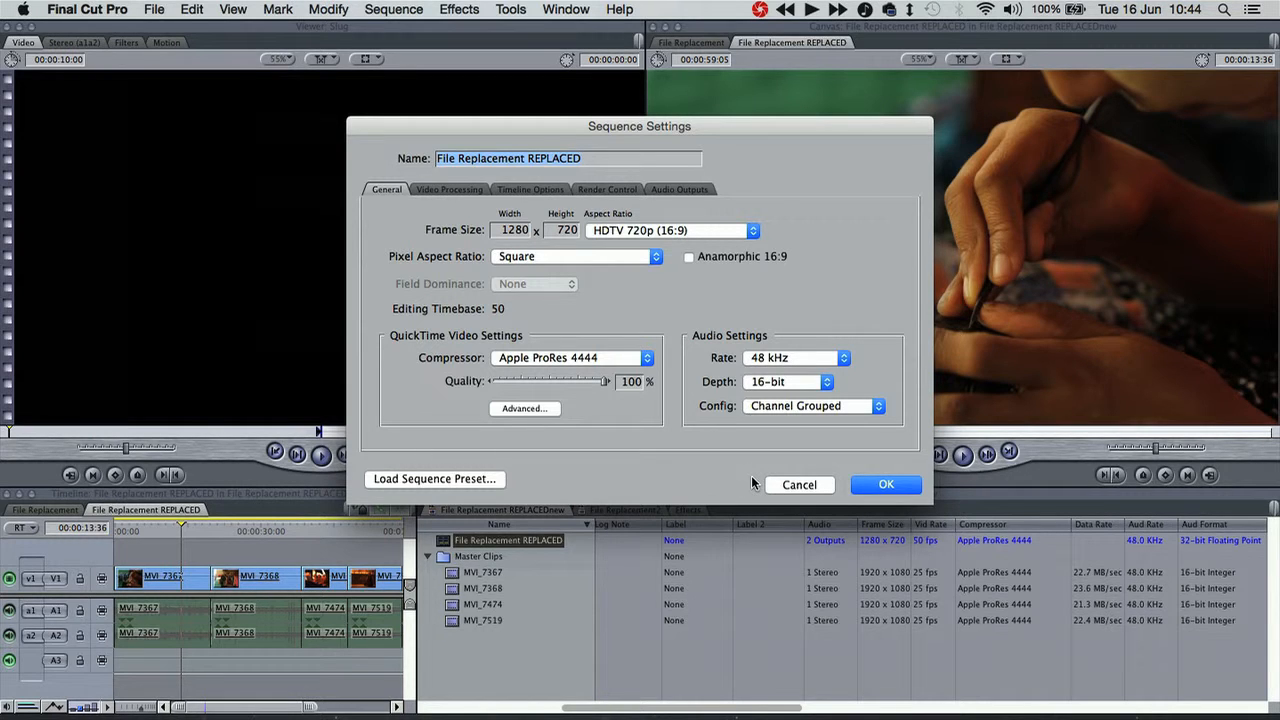
pyautogui.click(886, 485)
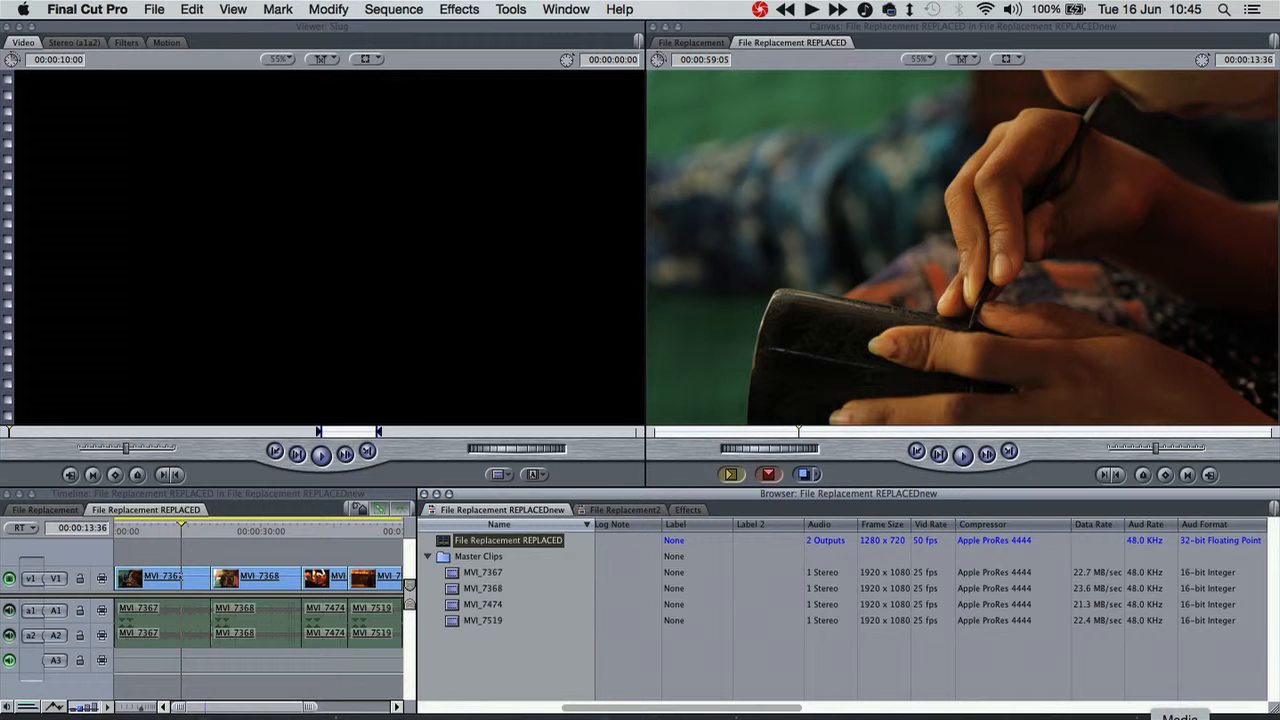
# - Examine the clips in the Media folder's File Replacement REPLACED subfolder in Finder, then return to Final Cut Pro
pyautogui.click(1180, 718)
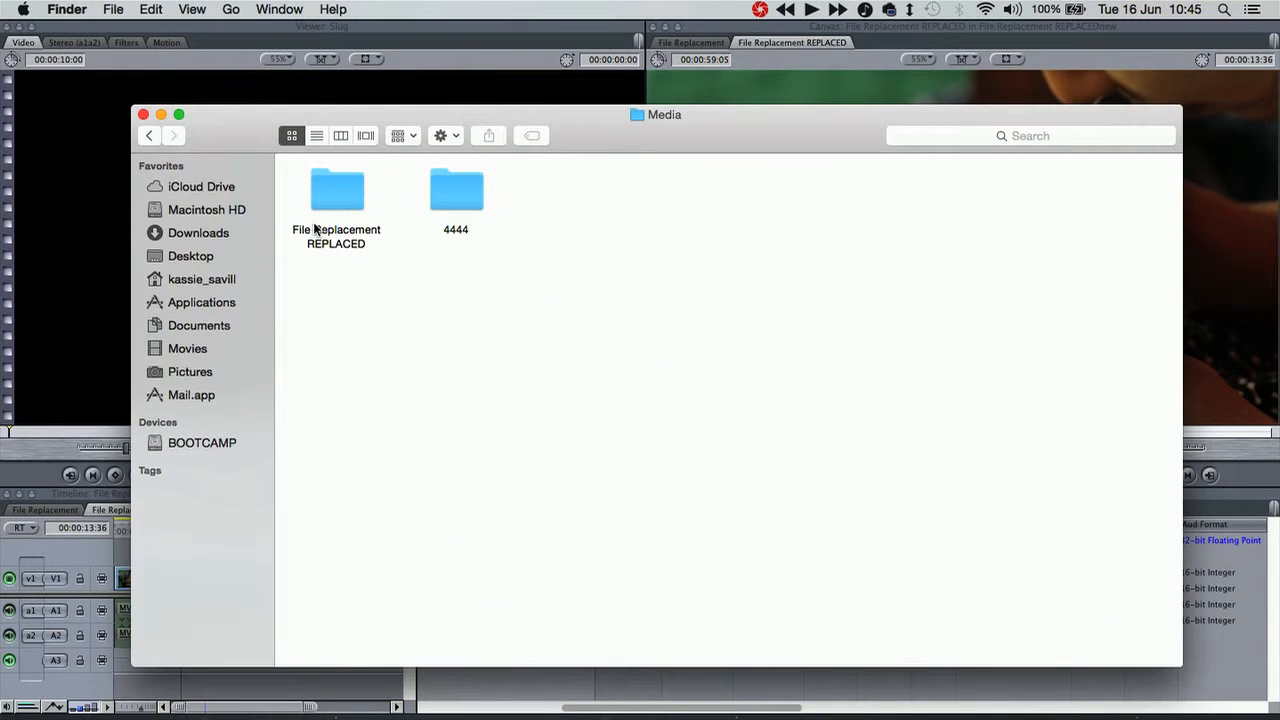
pyautogui.doubleClick(316, 185)
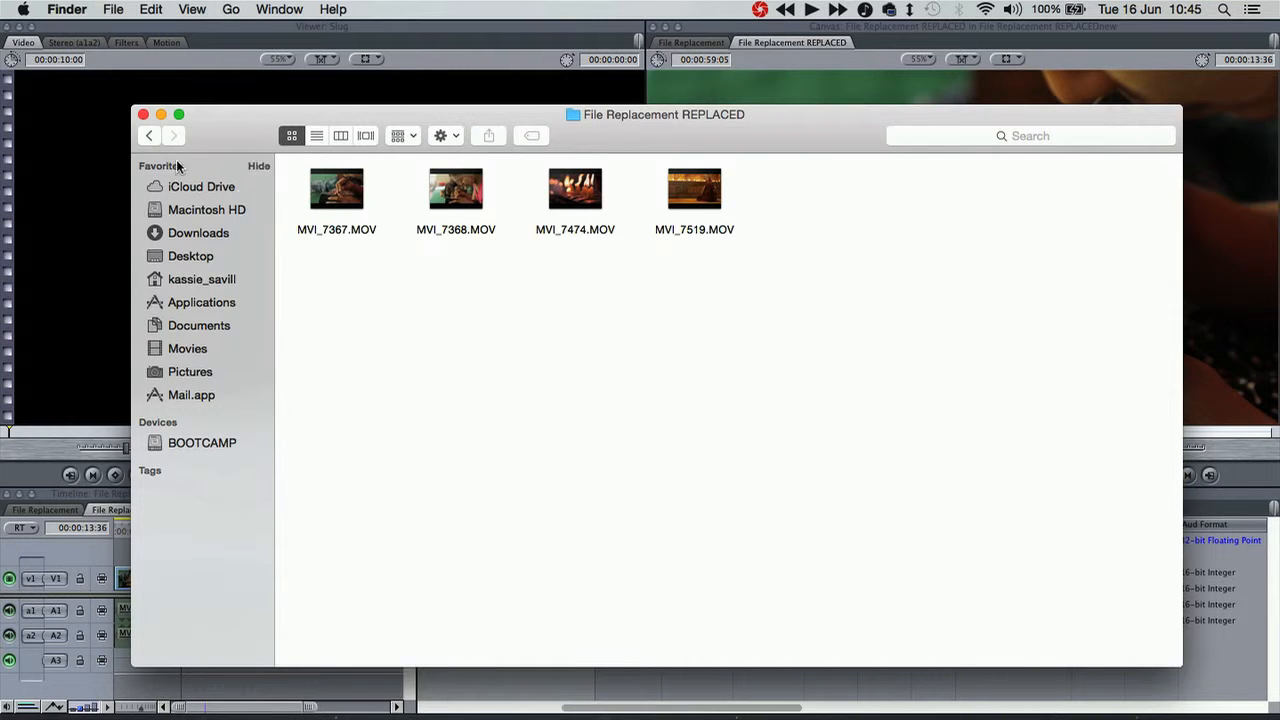
pyautogui.click(150, 136)
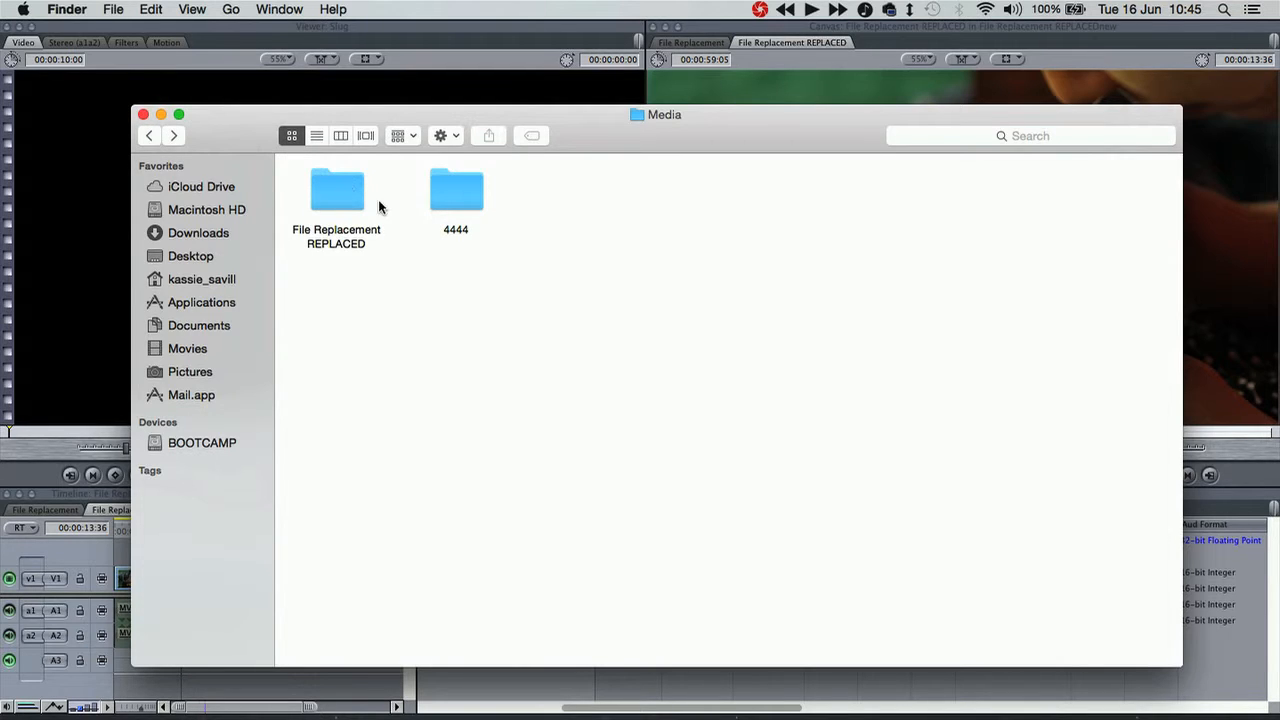
pyautogui.click(337, 207)
pyautogui.doubleClick(336, 205)
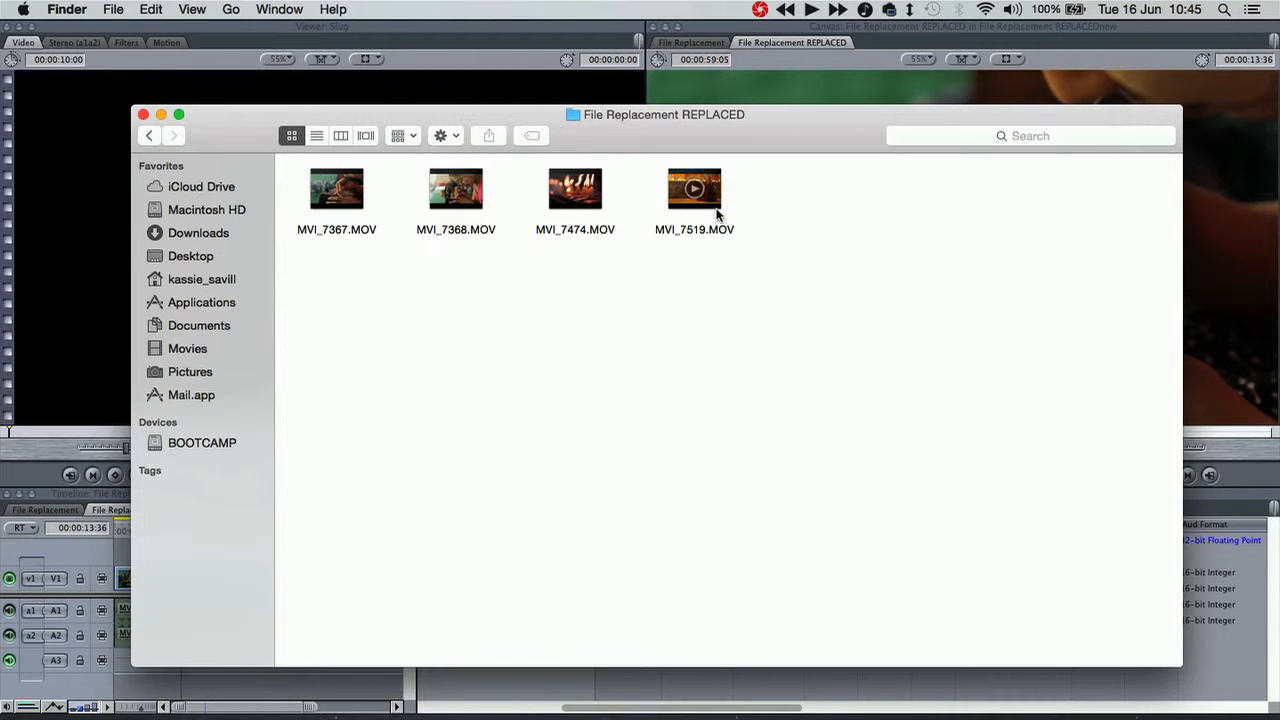
pyautogui.click(150, 136)
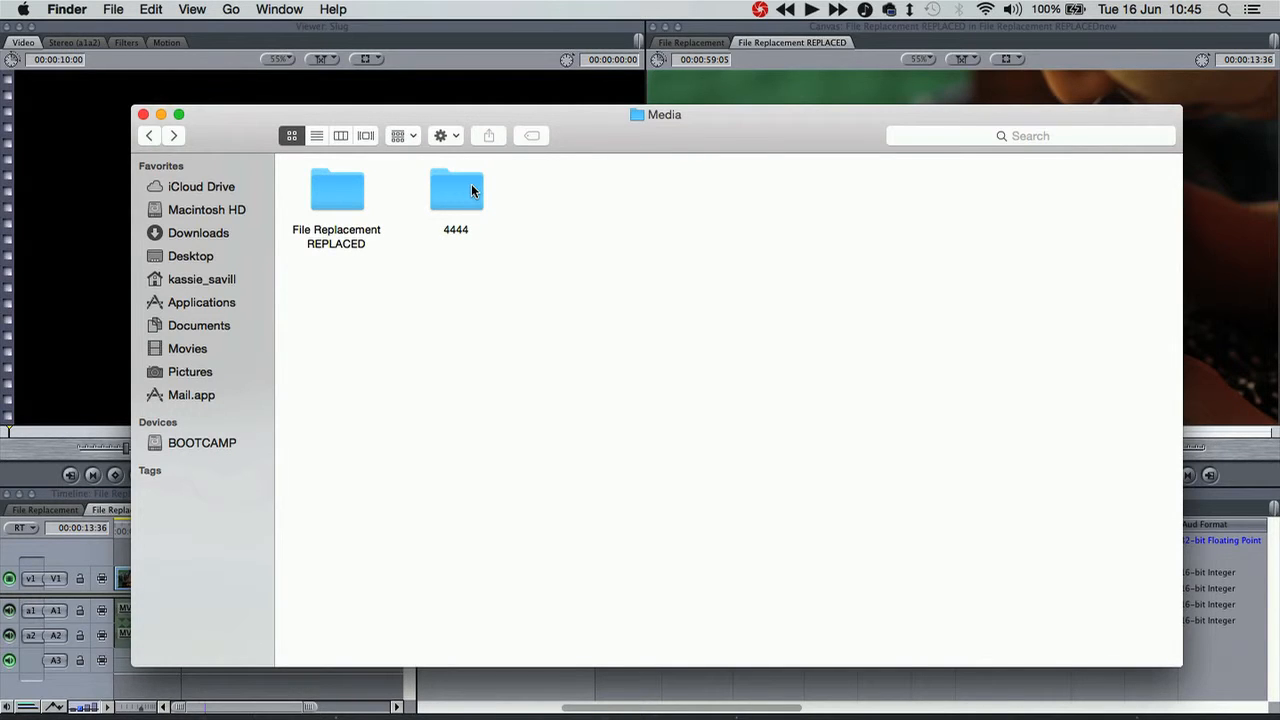
pyautogui.click(161, 114)
pyautogui.click(413, 547)
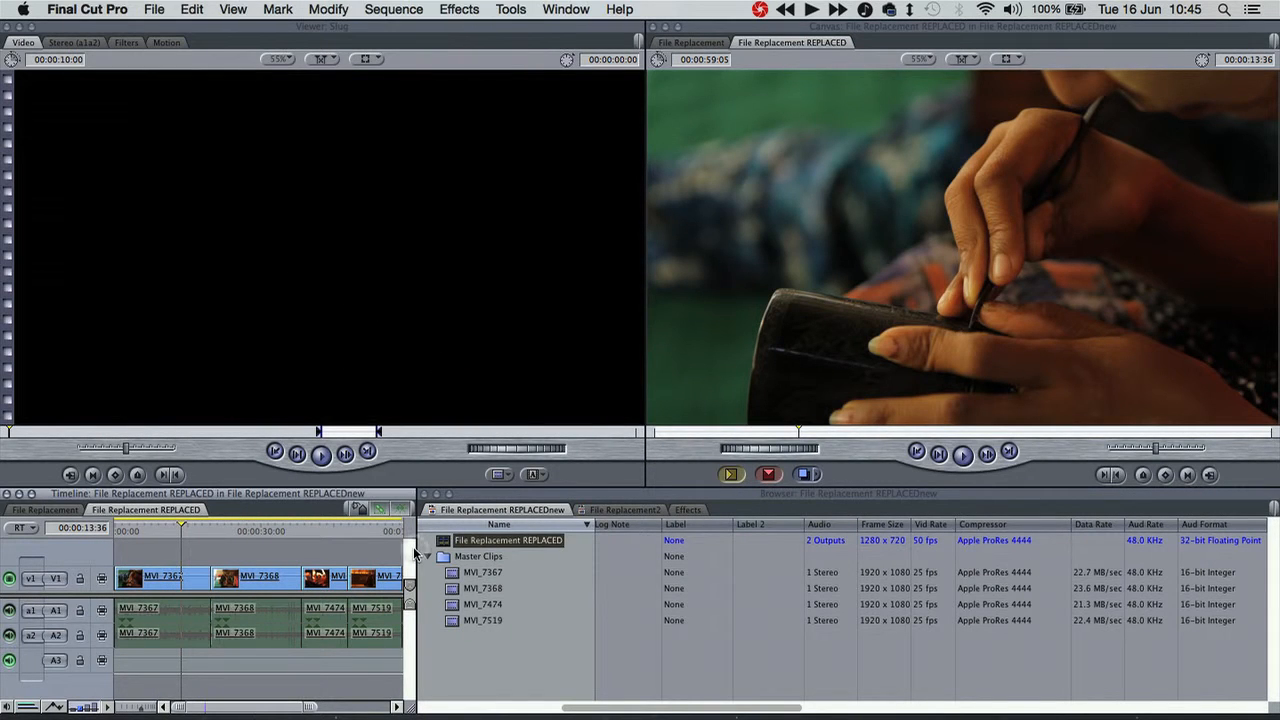